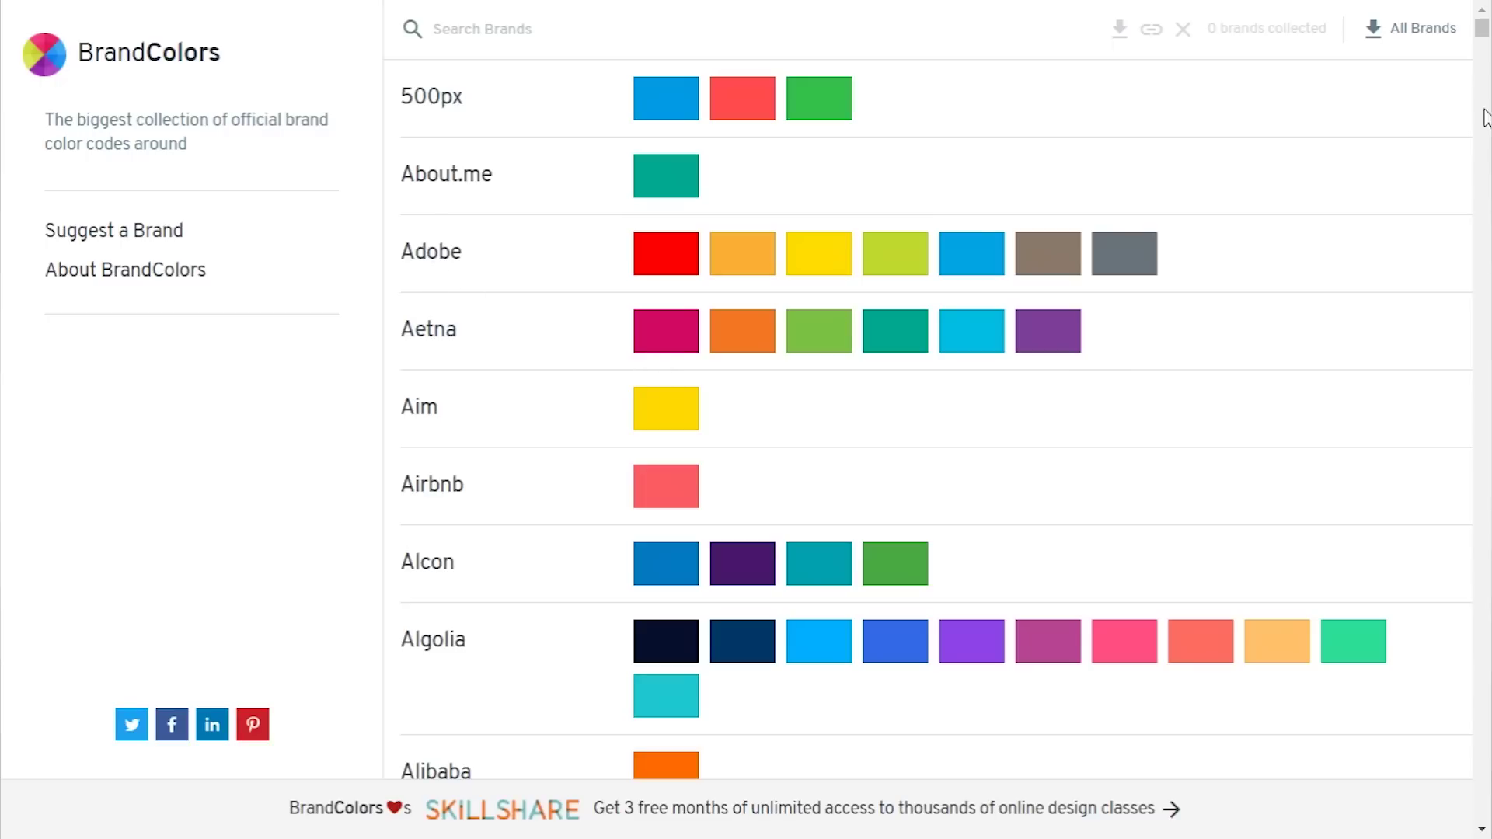
Browse the BrandColors list and collect Adobe's palette, revealing its blue #00a4e4.
left_click_drag(1484, 31, 1484, 399)
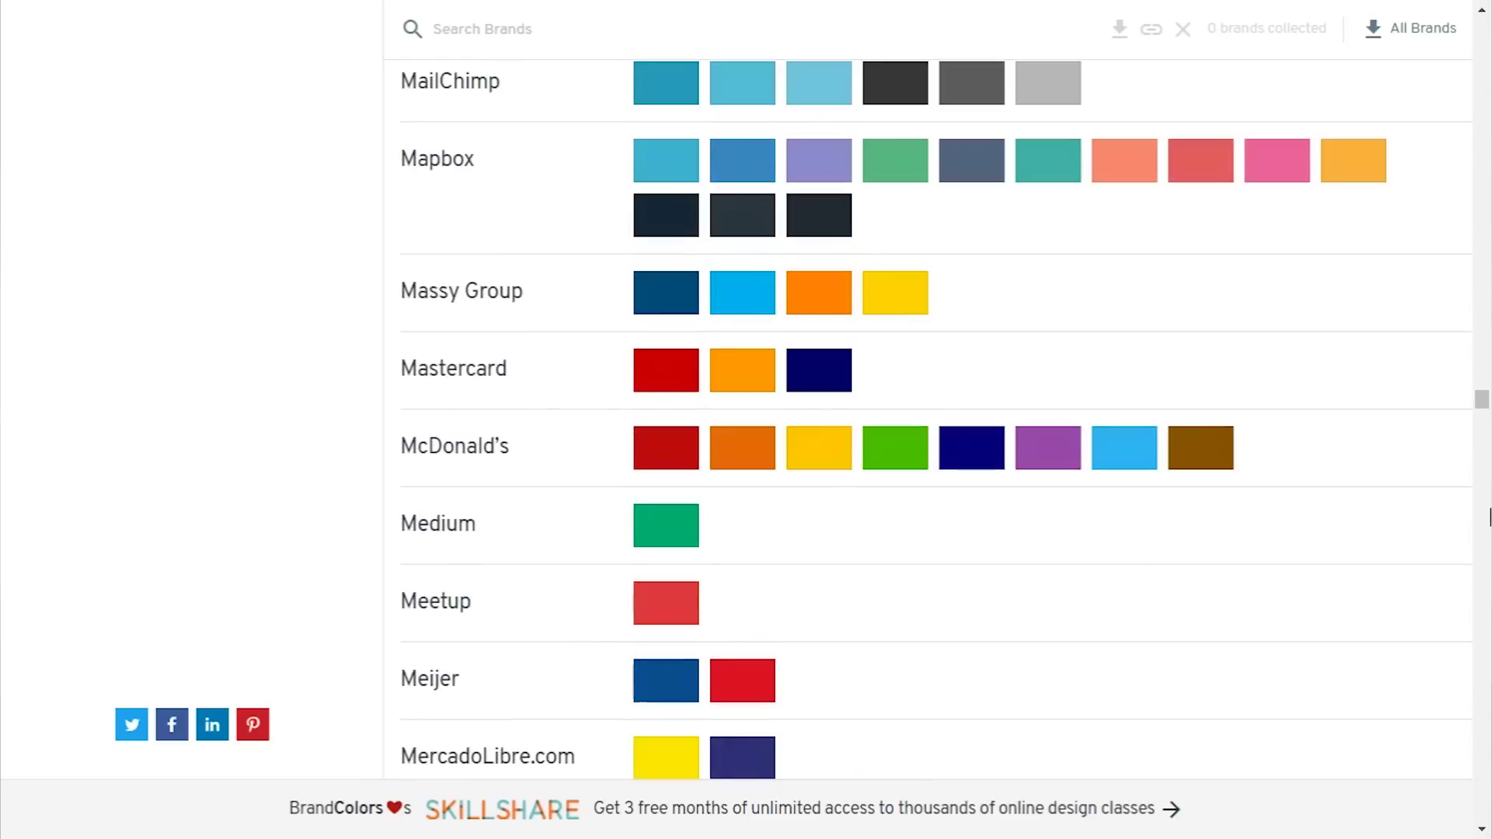
scroll(1489, 517, "up", 20)
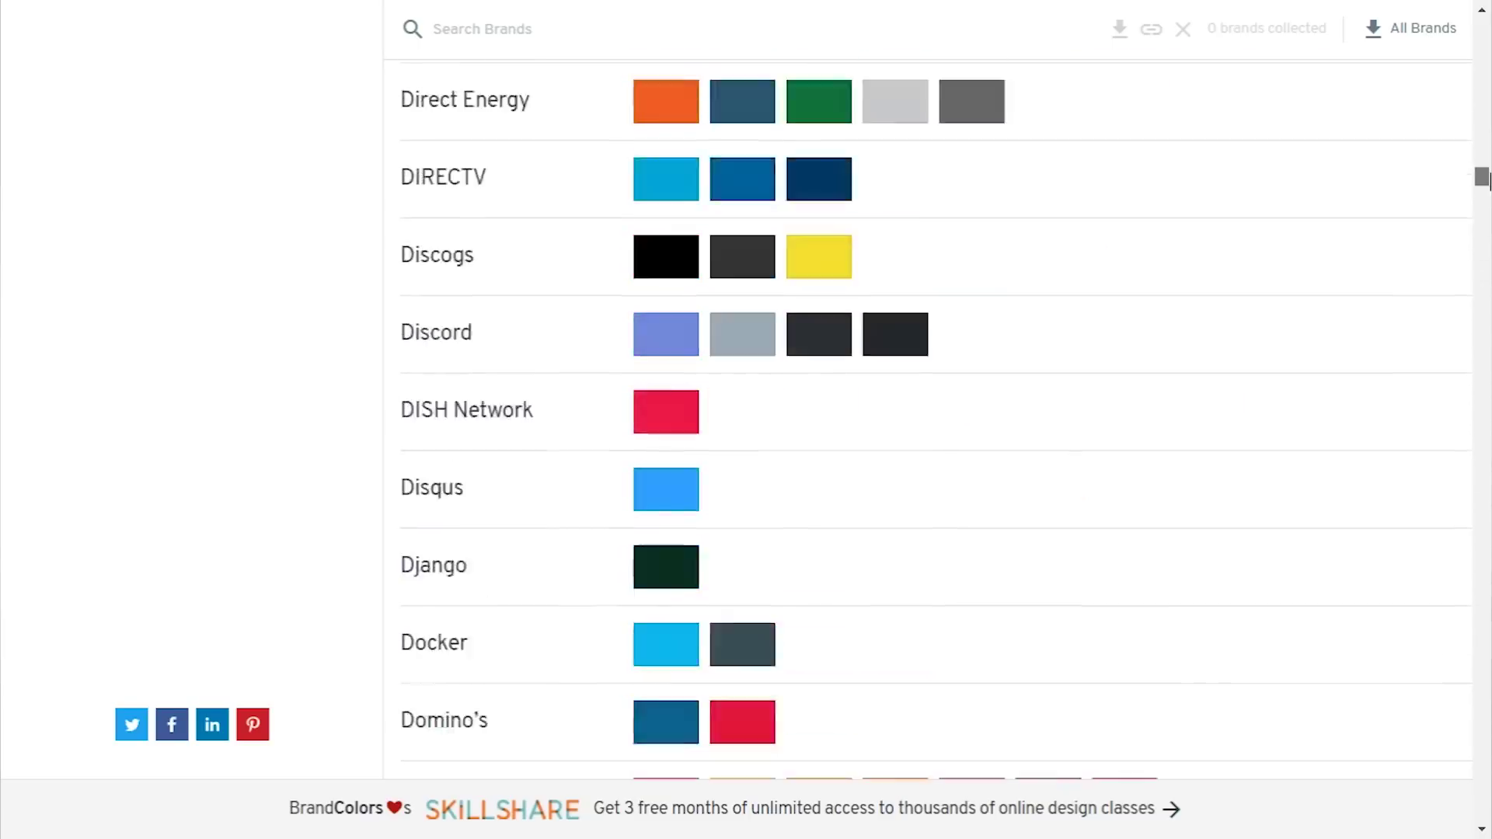
left_click_drag(1486, 178, 1458, 18)
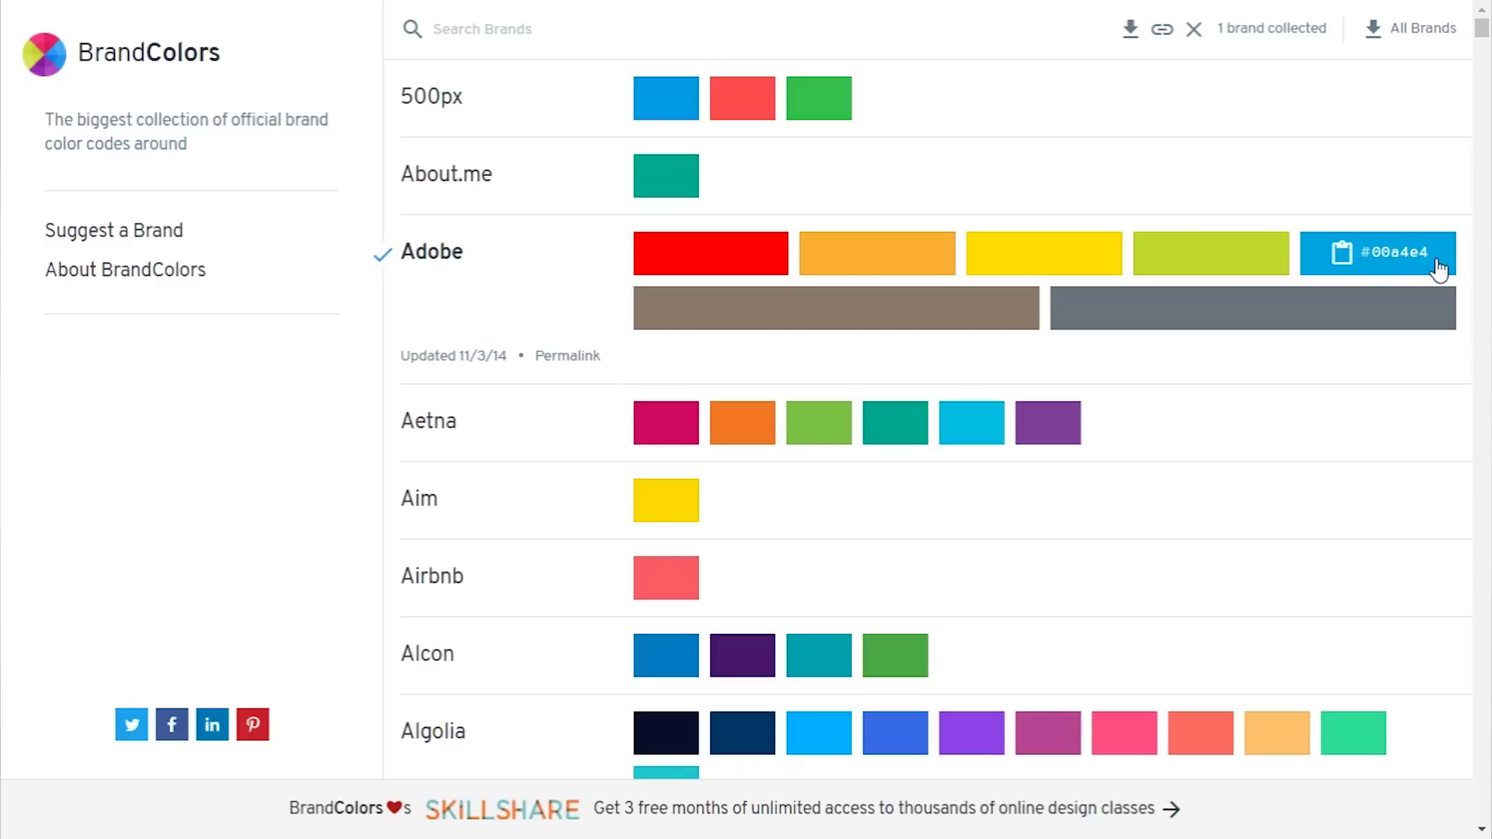
key("alt+Tab")
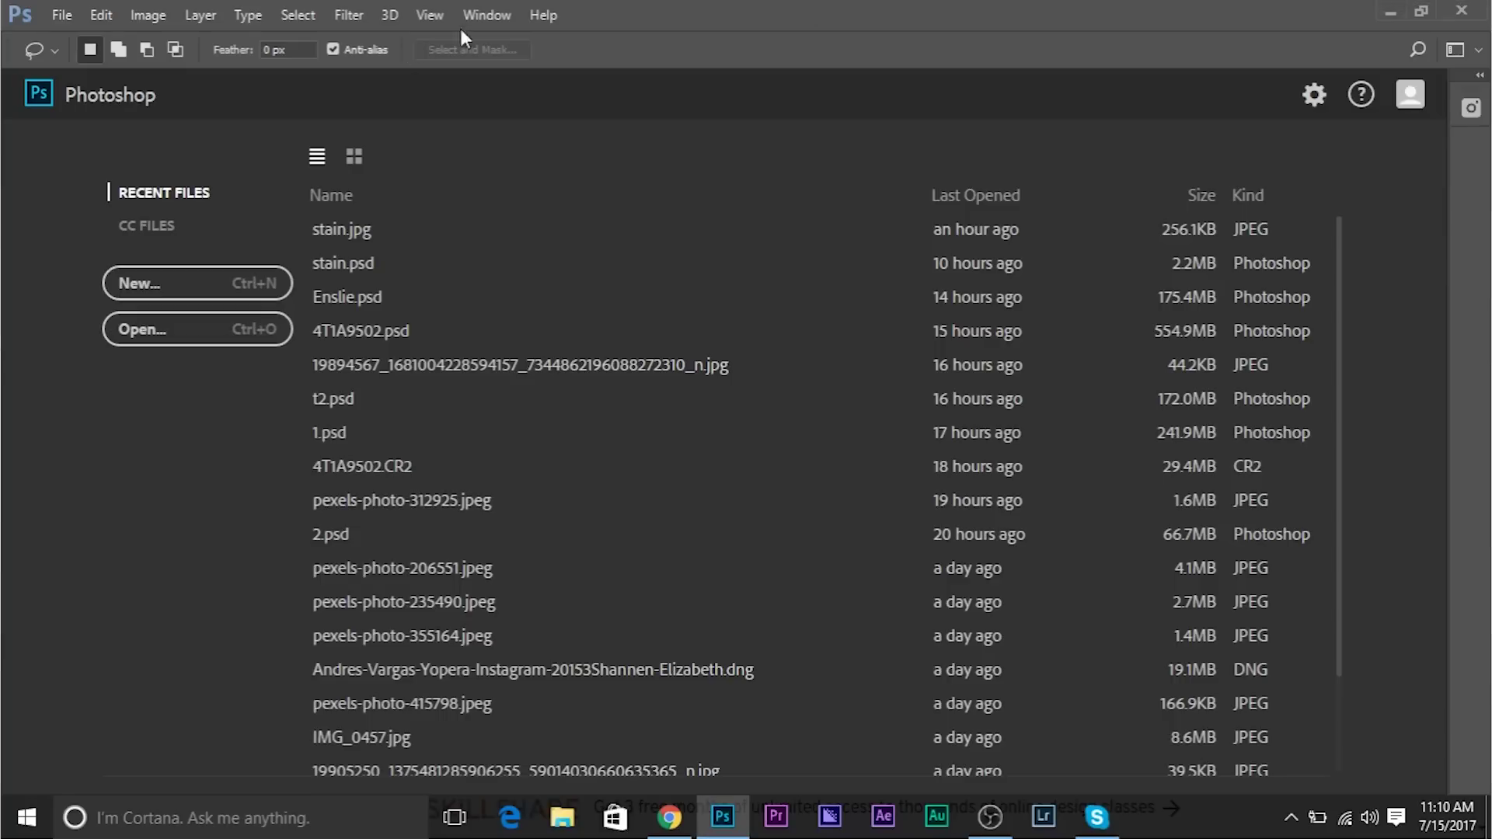
Insert the red sports car photo from the Pexels extension as a new document.
left_click(490, 16)
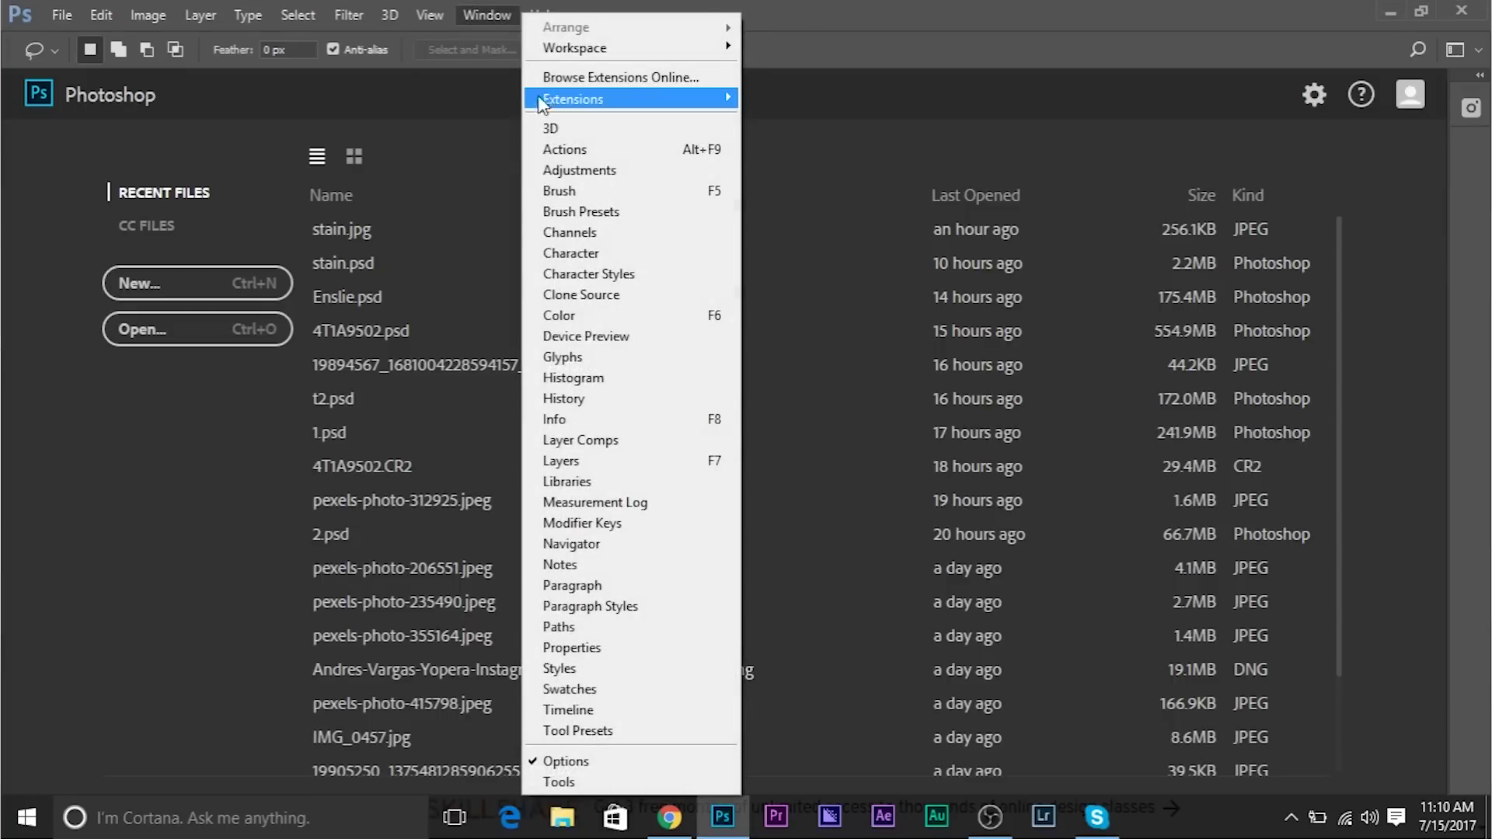
mouse_move(552, 99)
left_click(761, 118)
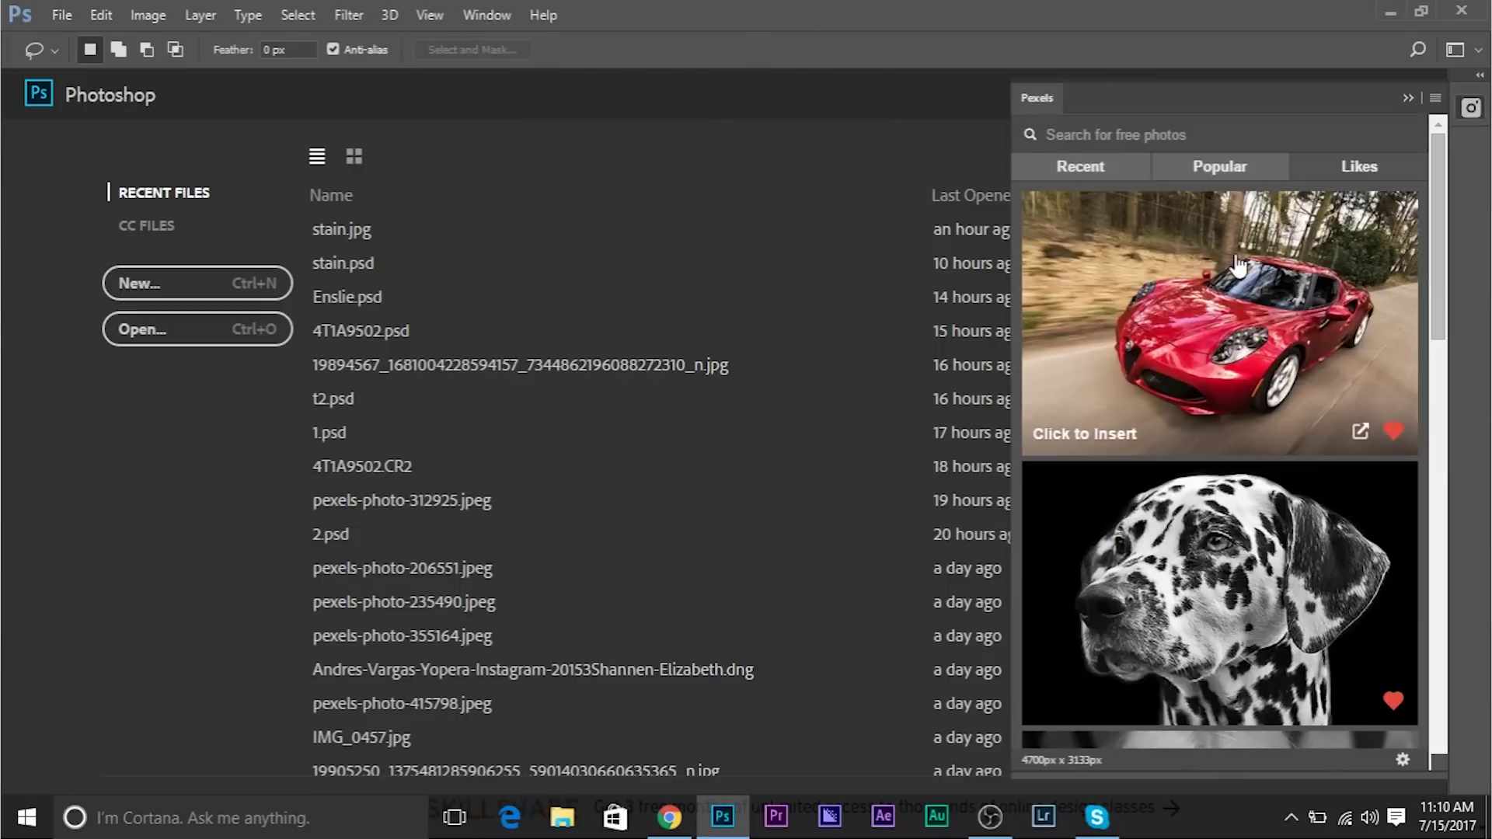
left_click(1238, 267)
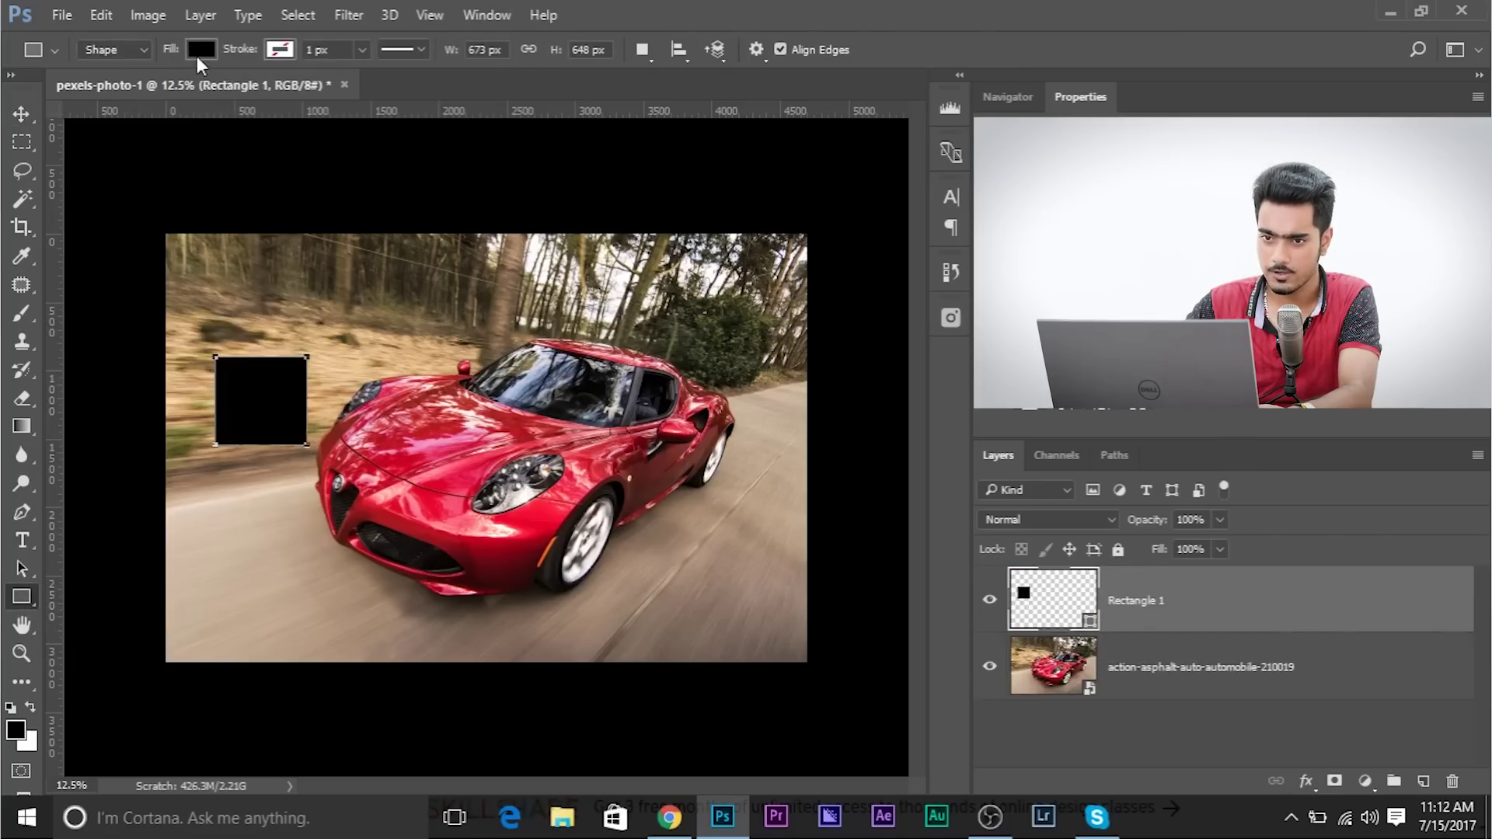
Fill Rectangle 1 with hex 00a4e4 and give it no stroke.
left_click(201, 49)
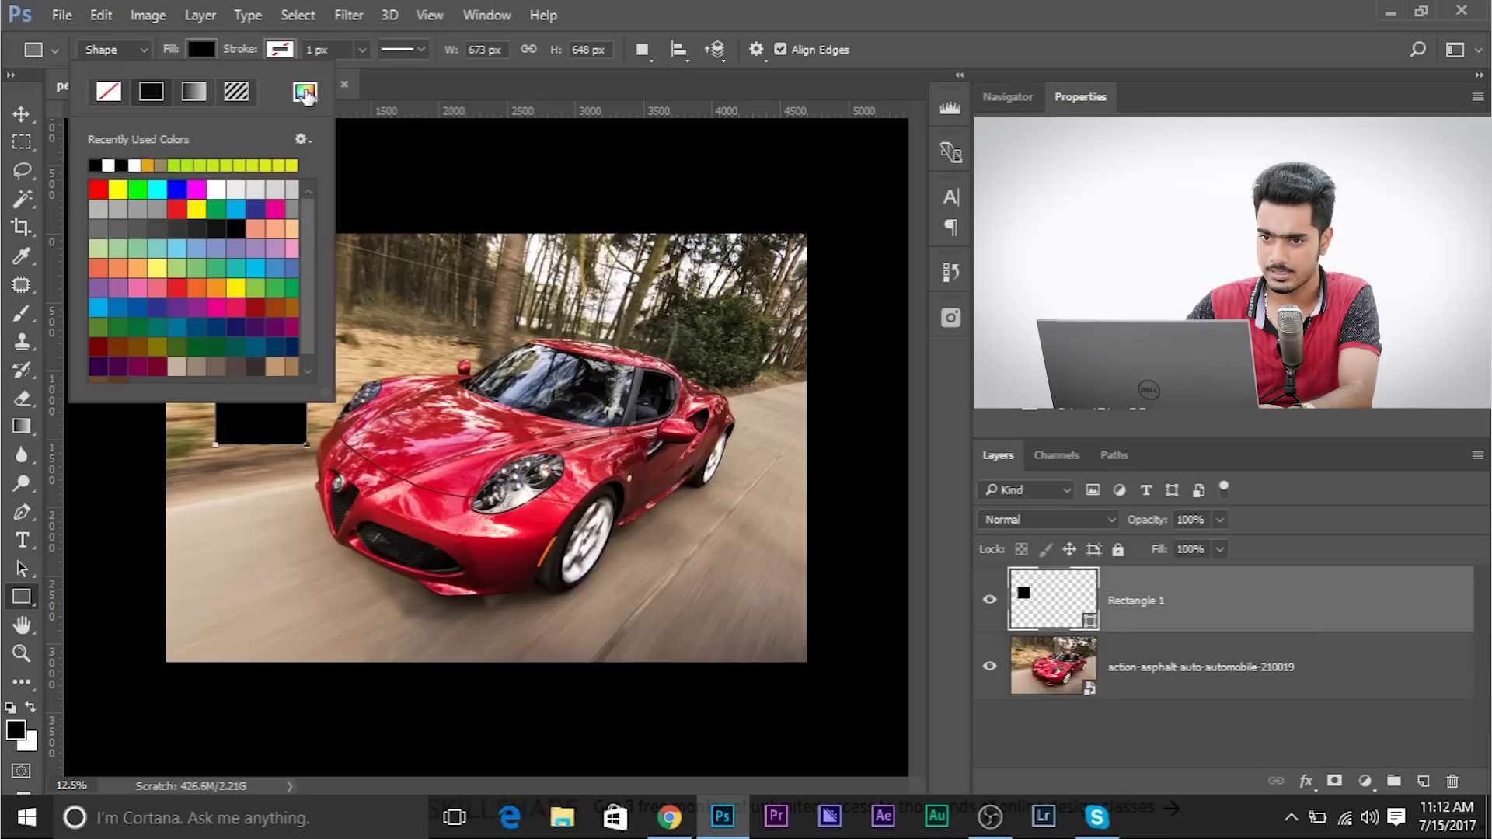
left_click(305, 92)
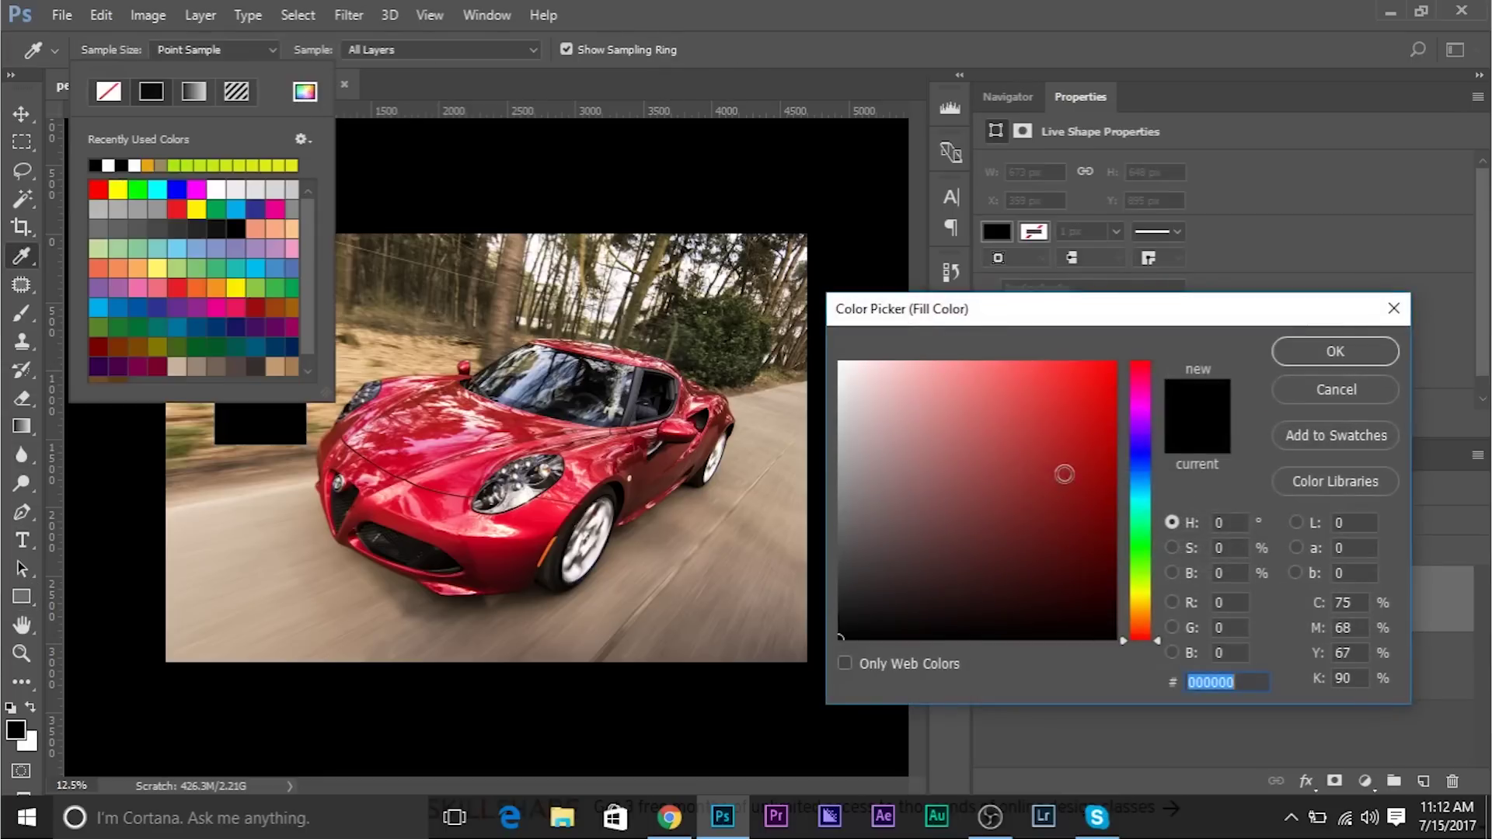
left_click_drag(1060, 309, 1054, 294)
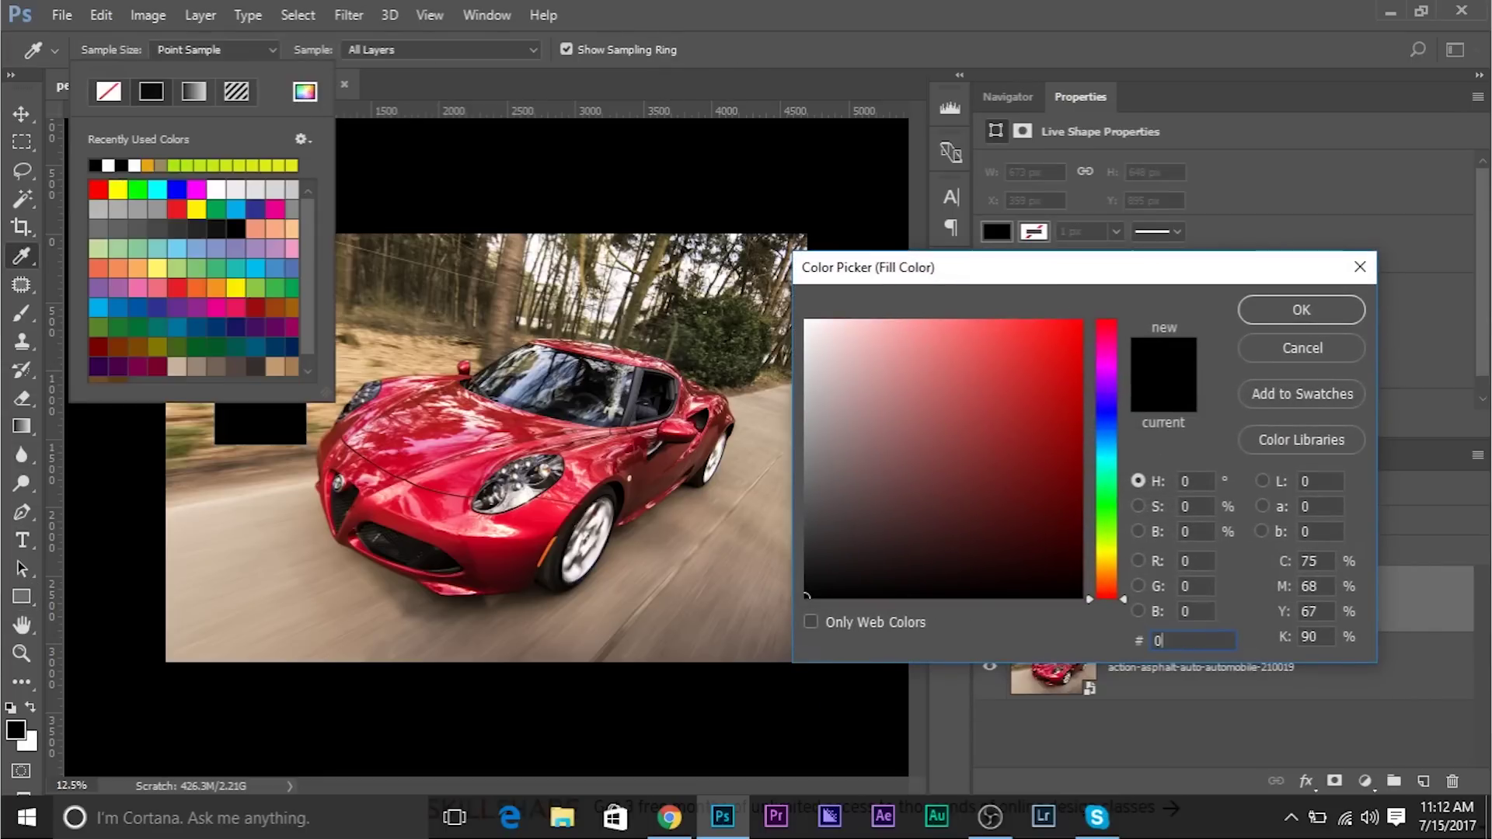
type("00a4")
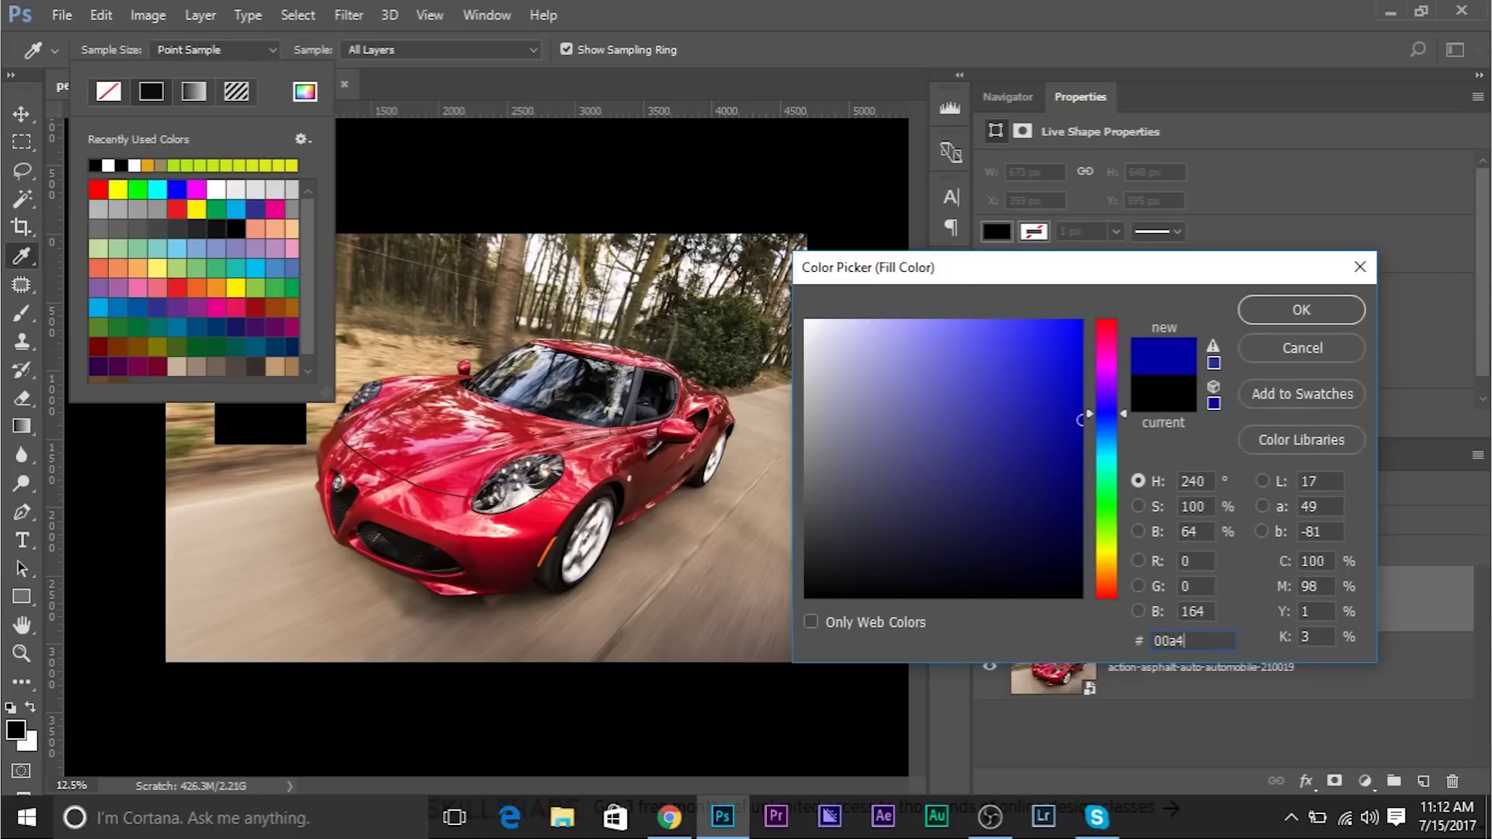
type("e4")
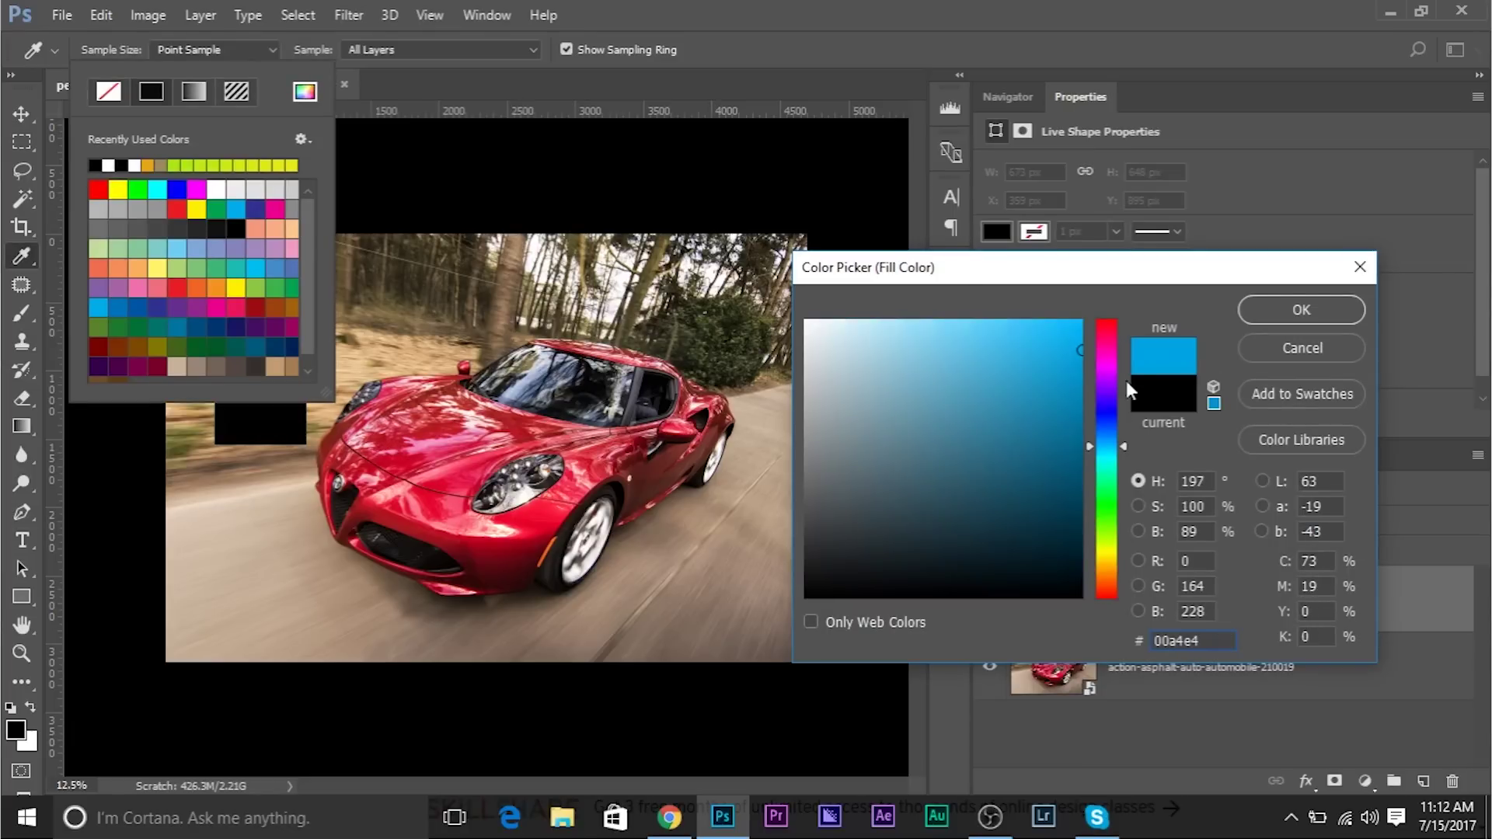
left_click(1282, 305)
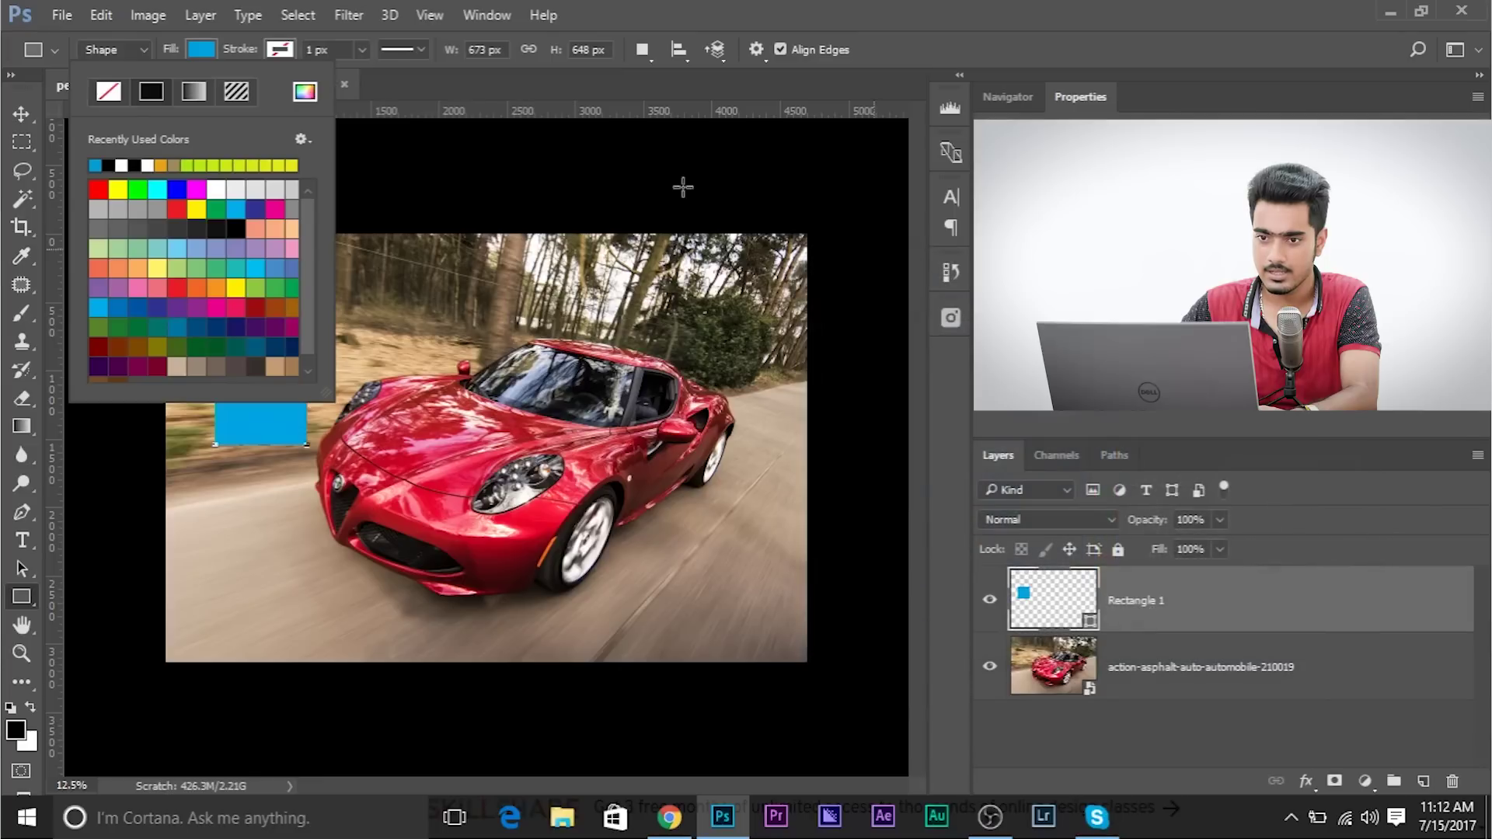
left_click(286, 50)
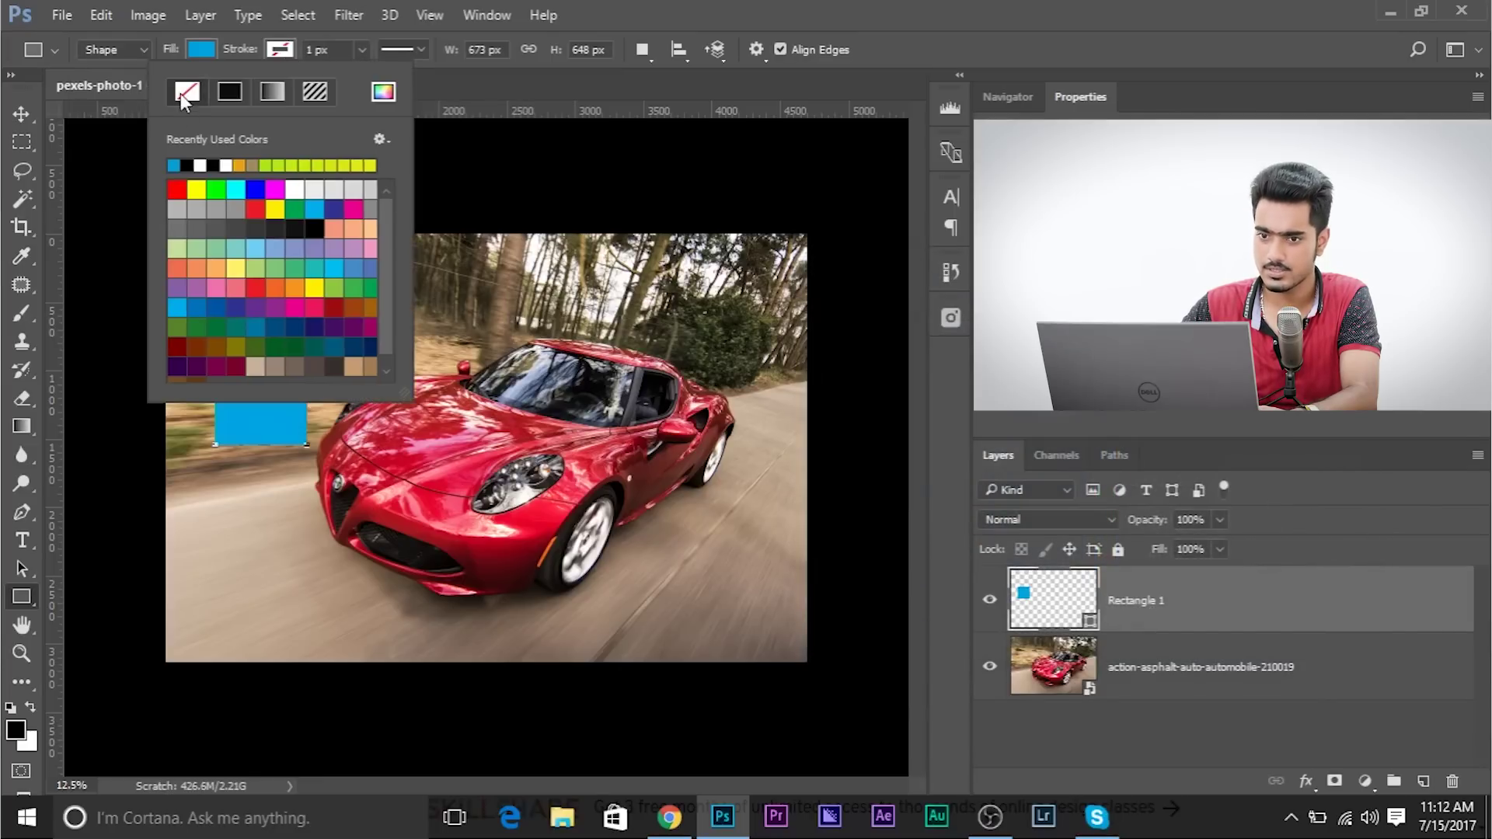
left_click(715, 9)
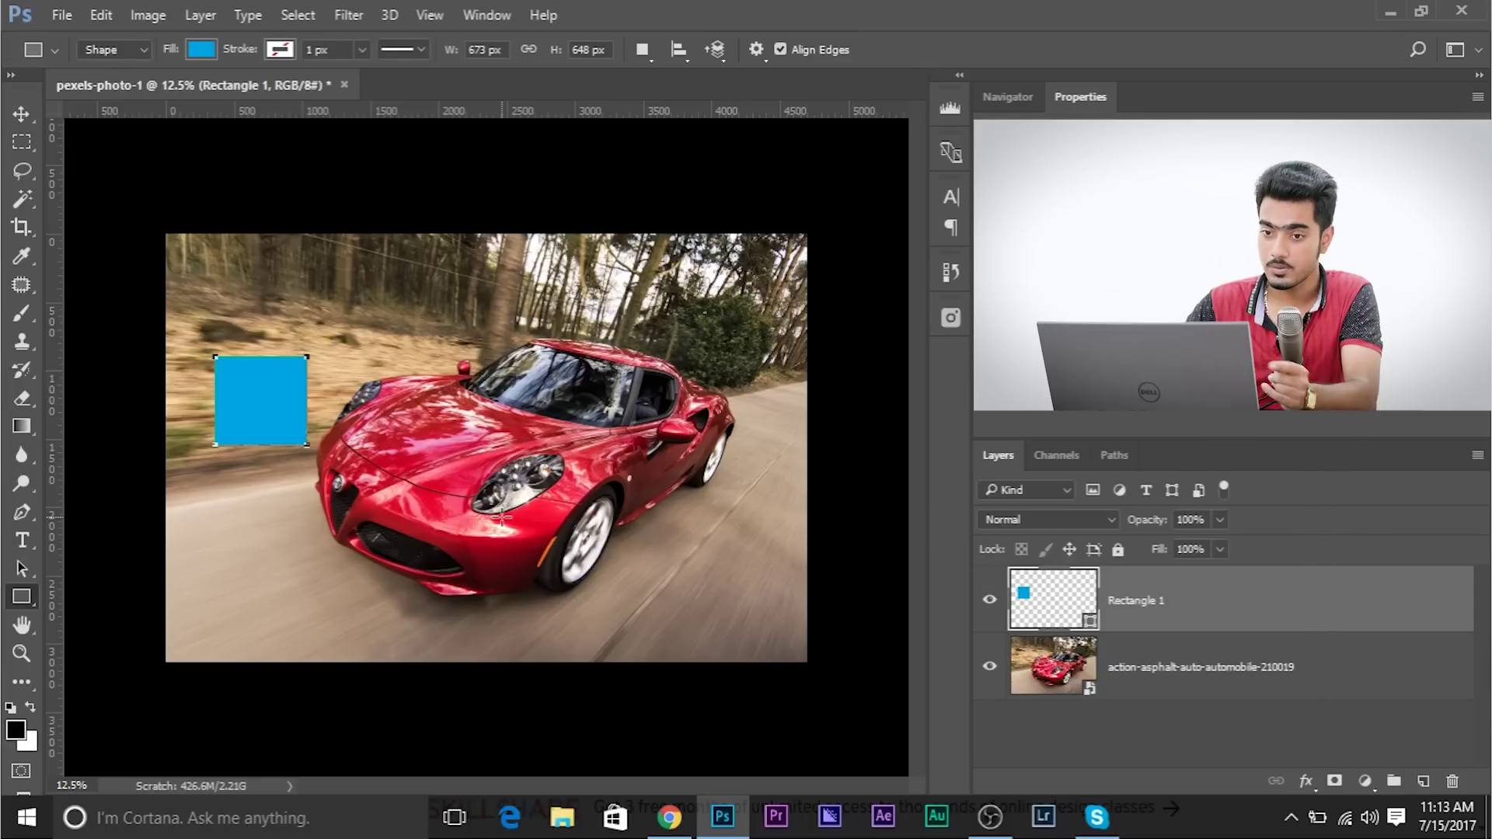
left_click(20, 118)
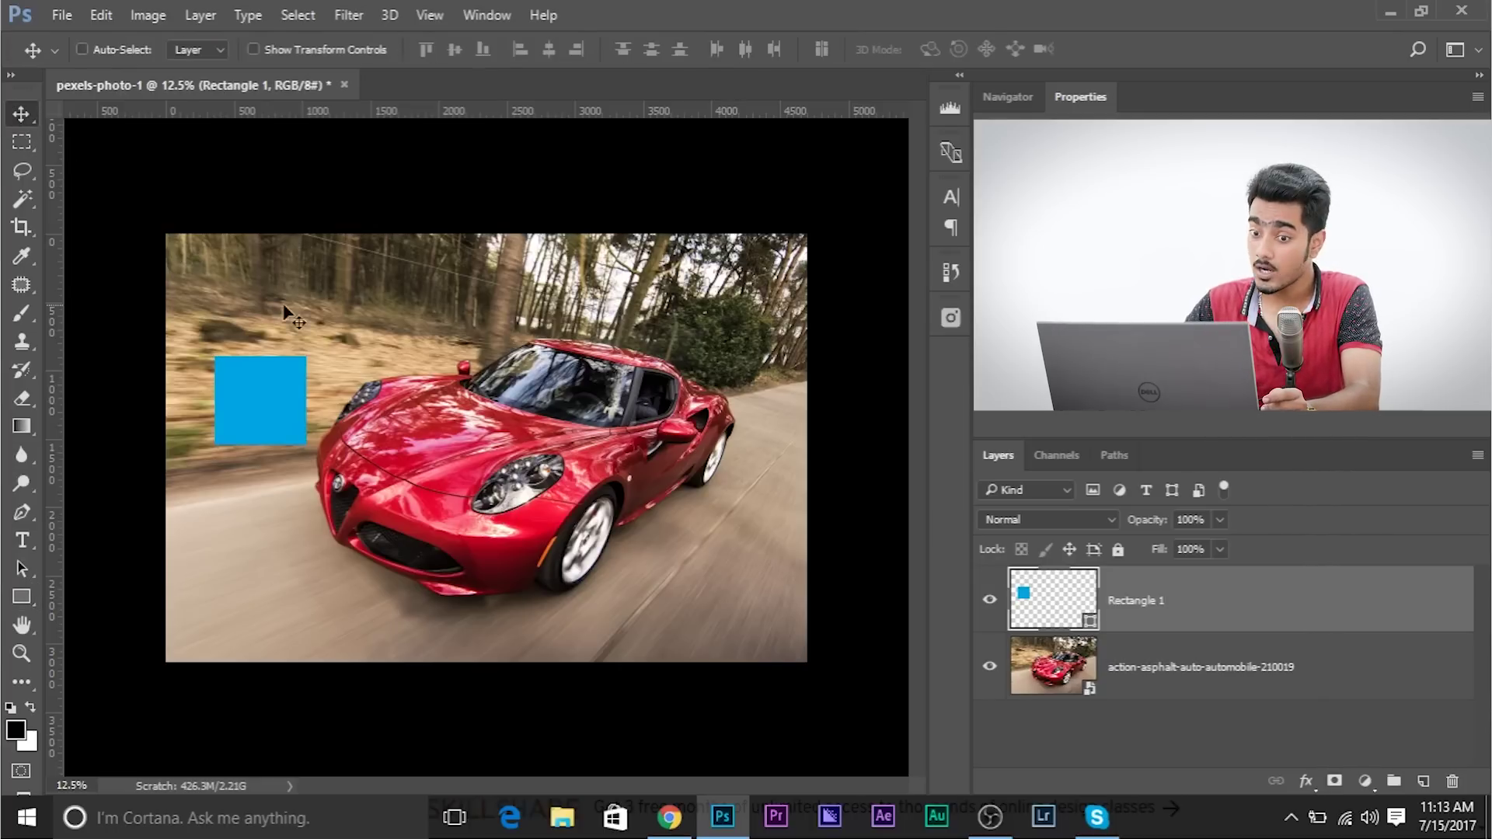
Zoom in and pan so the car's red hood and headlight fill the view.
scroll(291, 314, "up", 3)
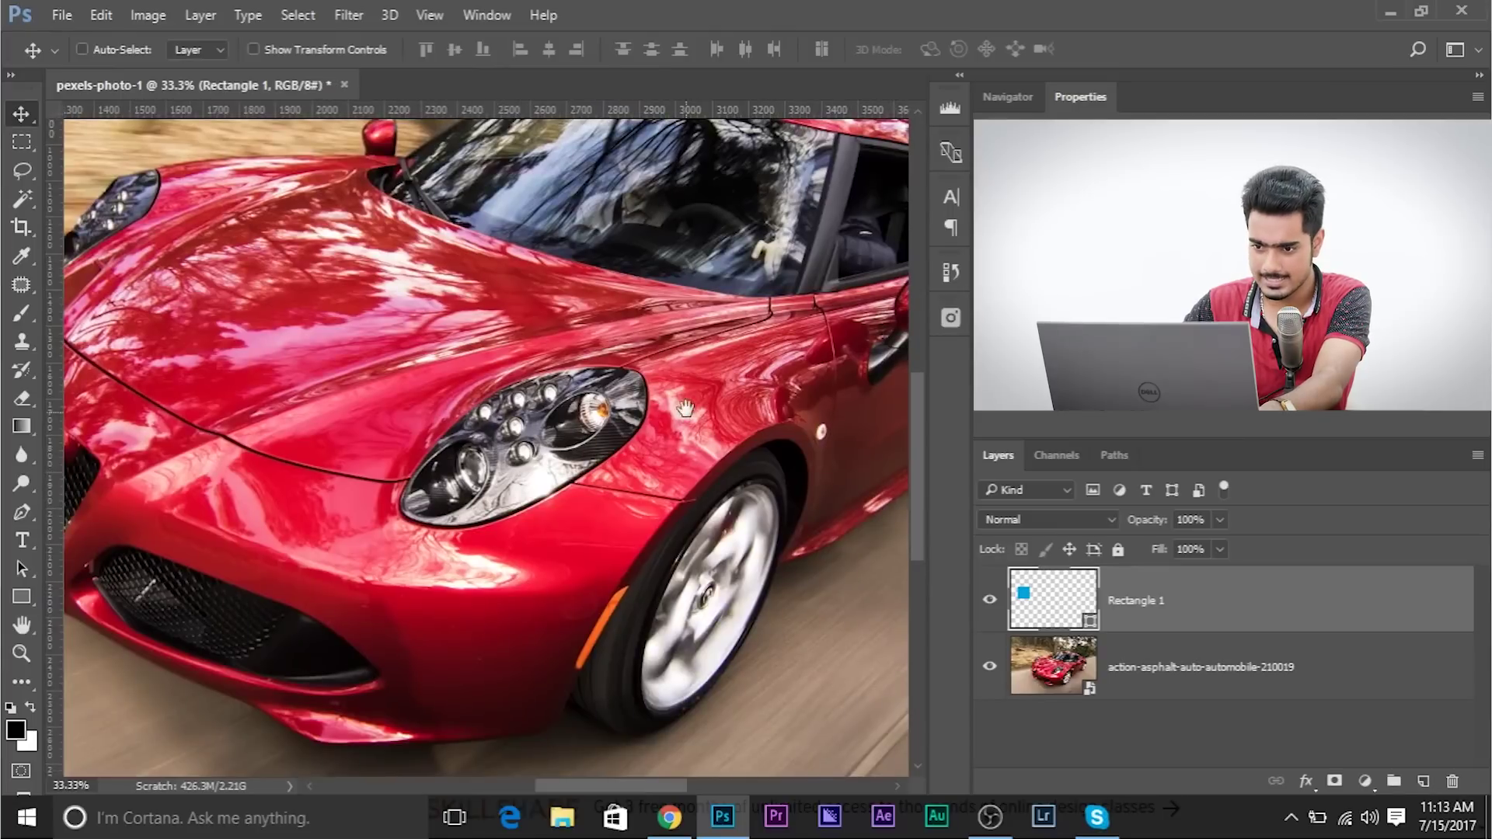
left_click_drag(550, 548, 452, 496)
left_click_drag(777, 476, 692, 513)
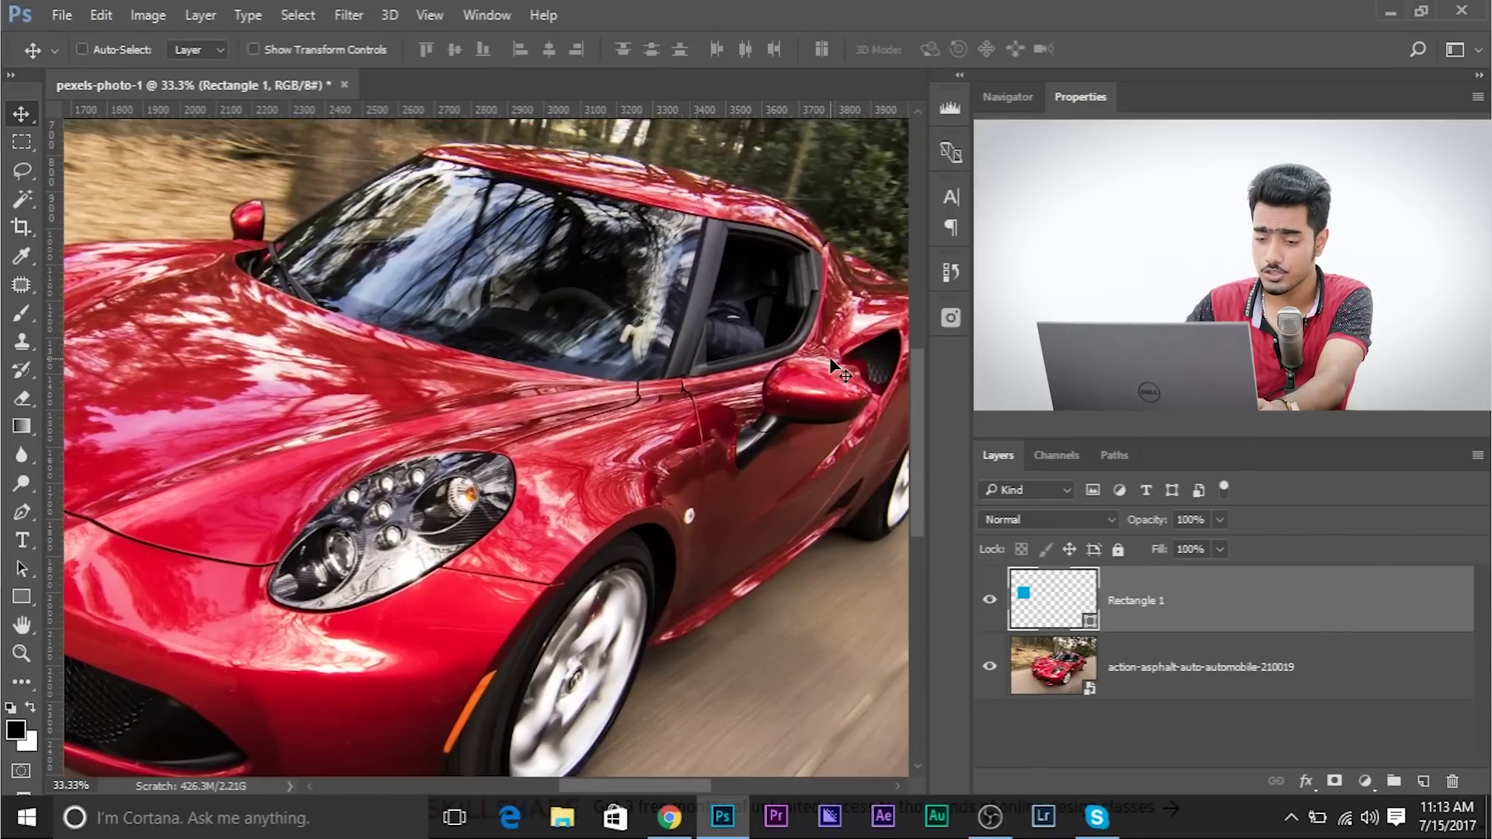
left_click_drag(507, 526, 729, 471)
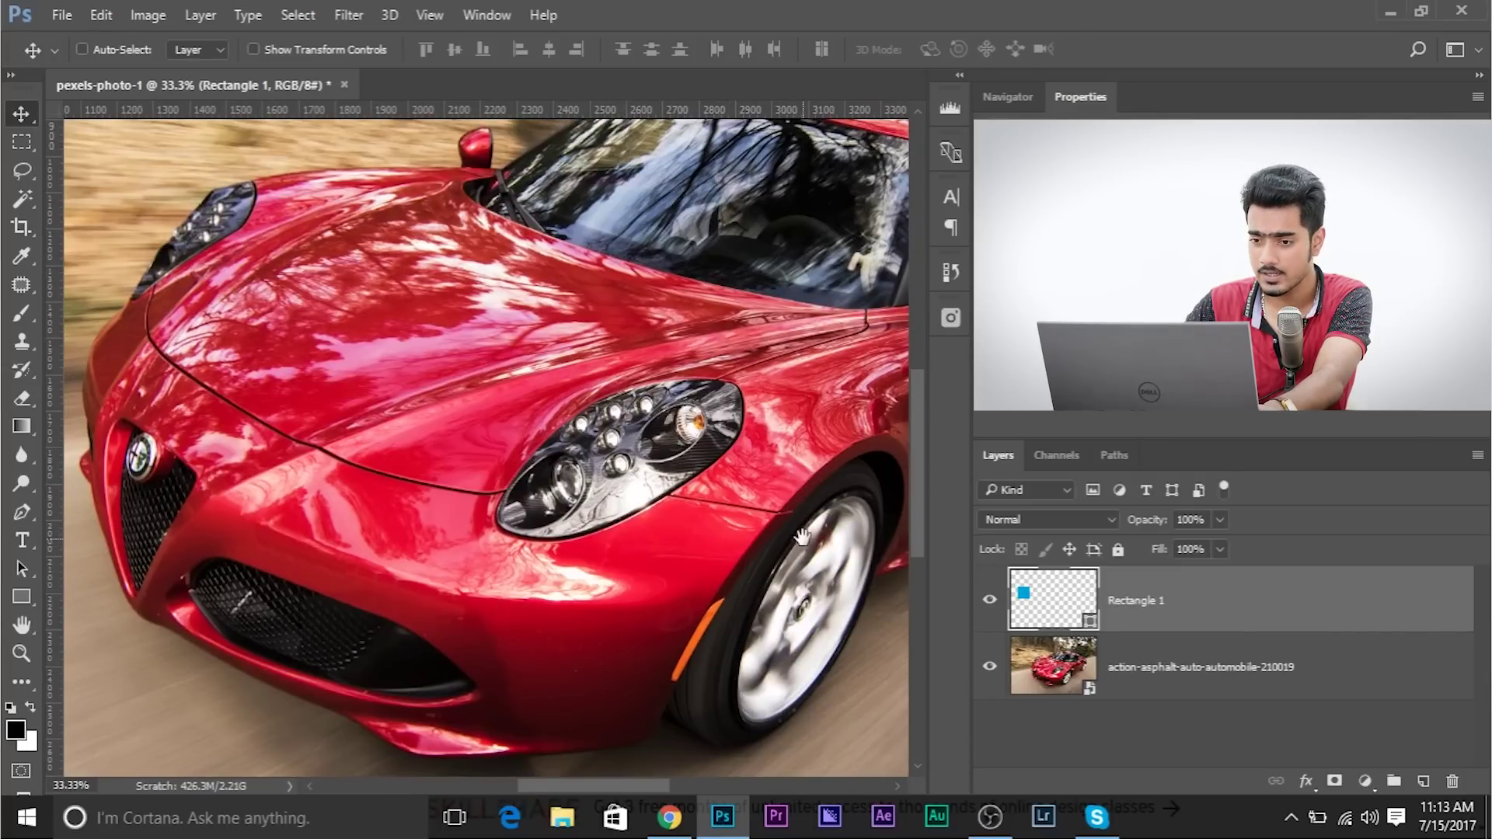
left_click_drag(802, 537, 689, 498)
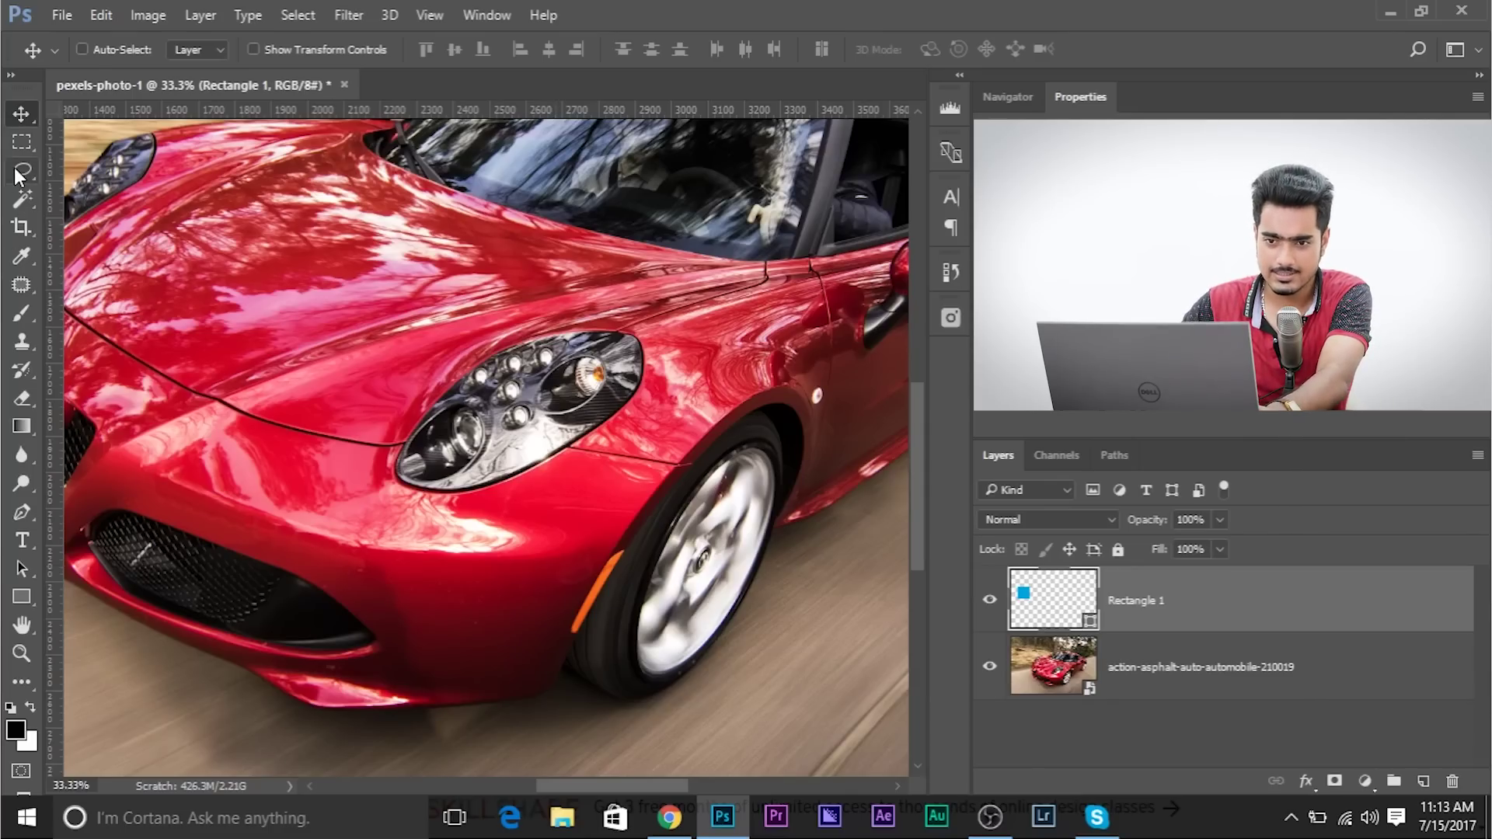
left_click_drag(17, 175, 53, 169)
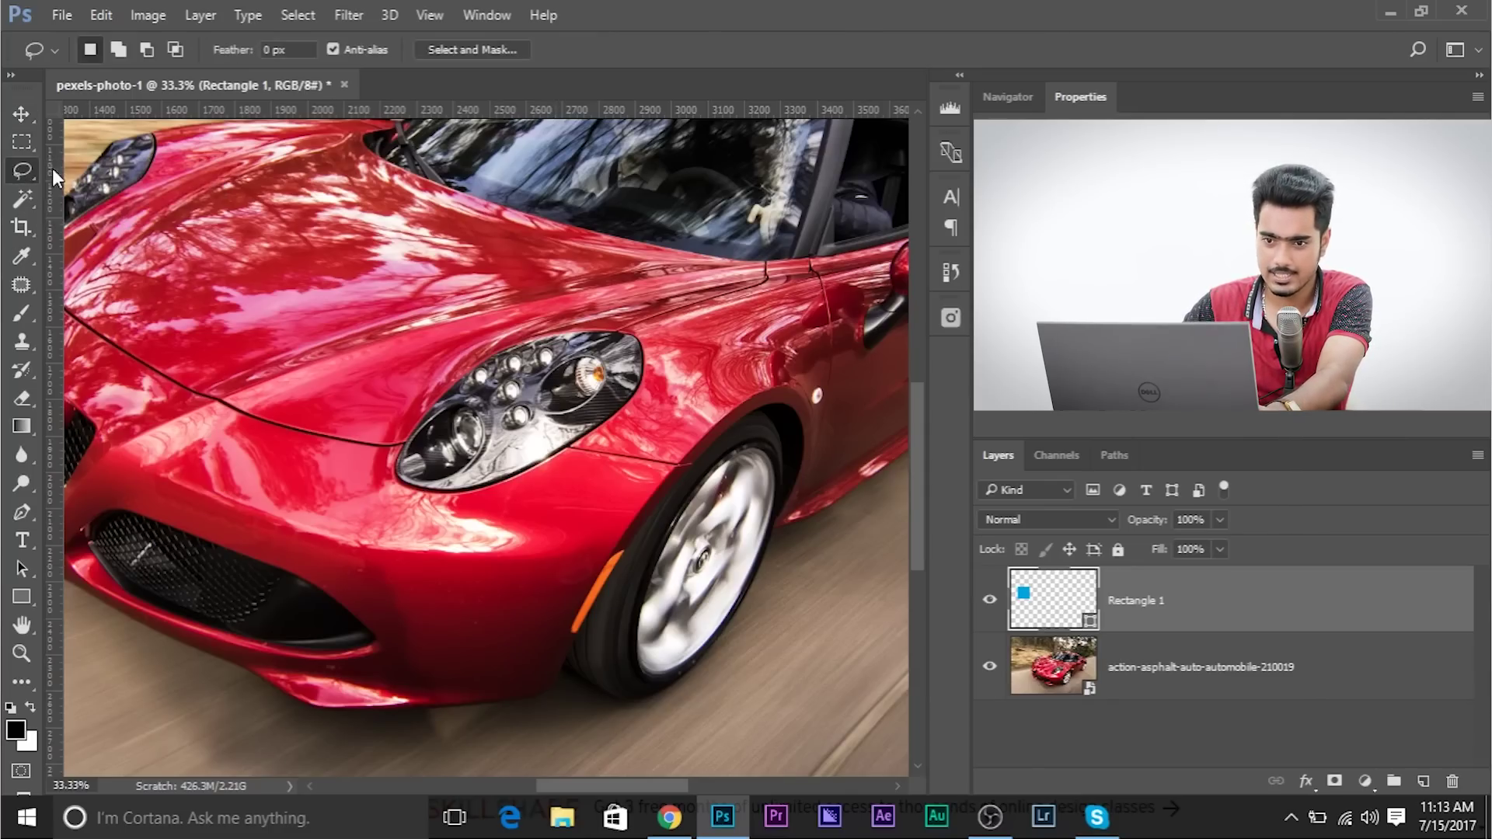
Lasso a front-fender patch, copy it to Layer 1, and check it on its own.
left_click(1193, 666)
key("ctrl+plus")
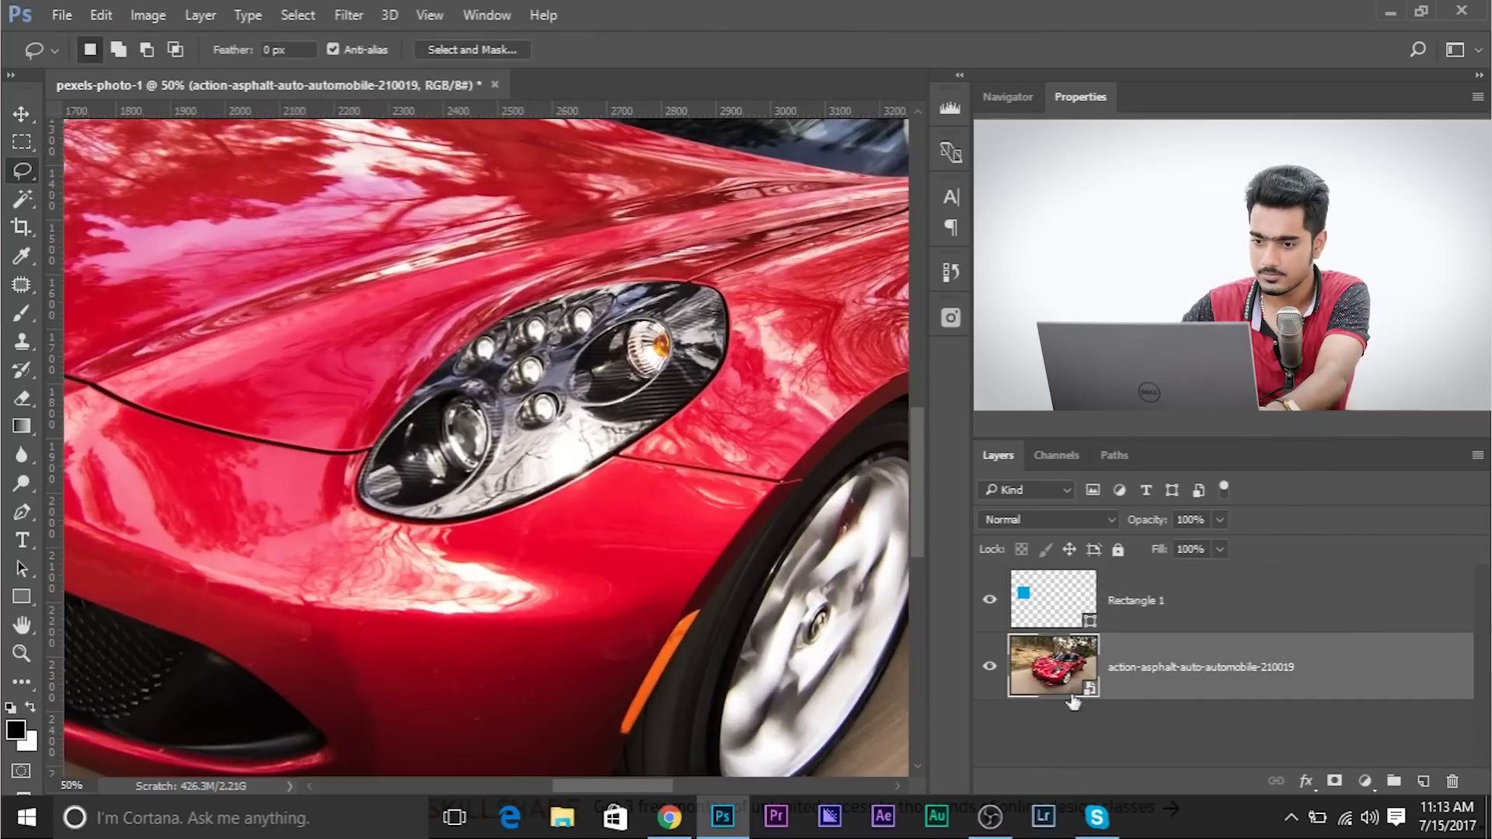
left_click_drag(591, 503, 460, 370)
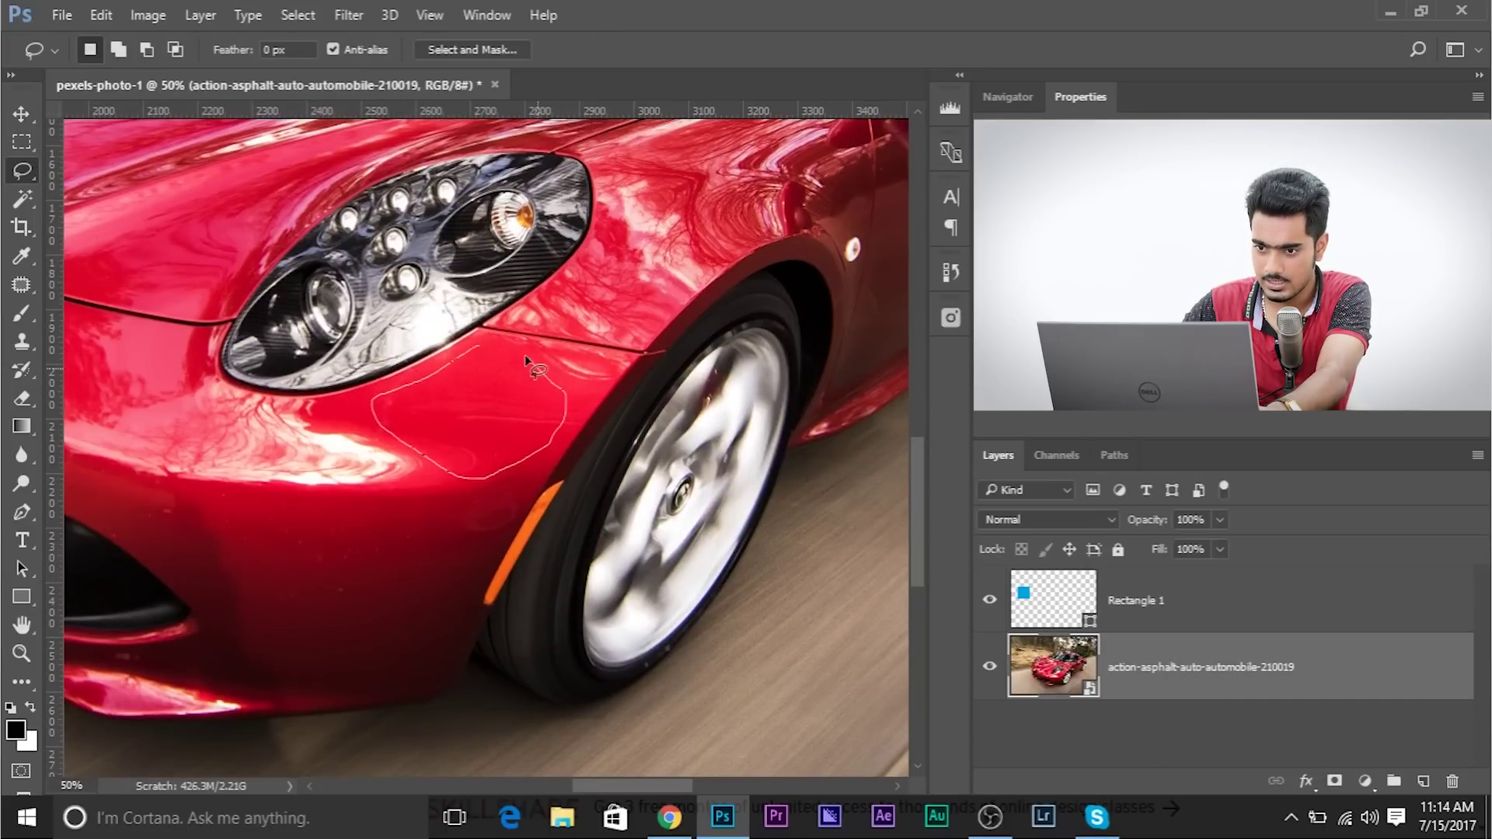
left_click_drag(479, 351, 479, 352)
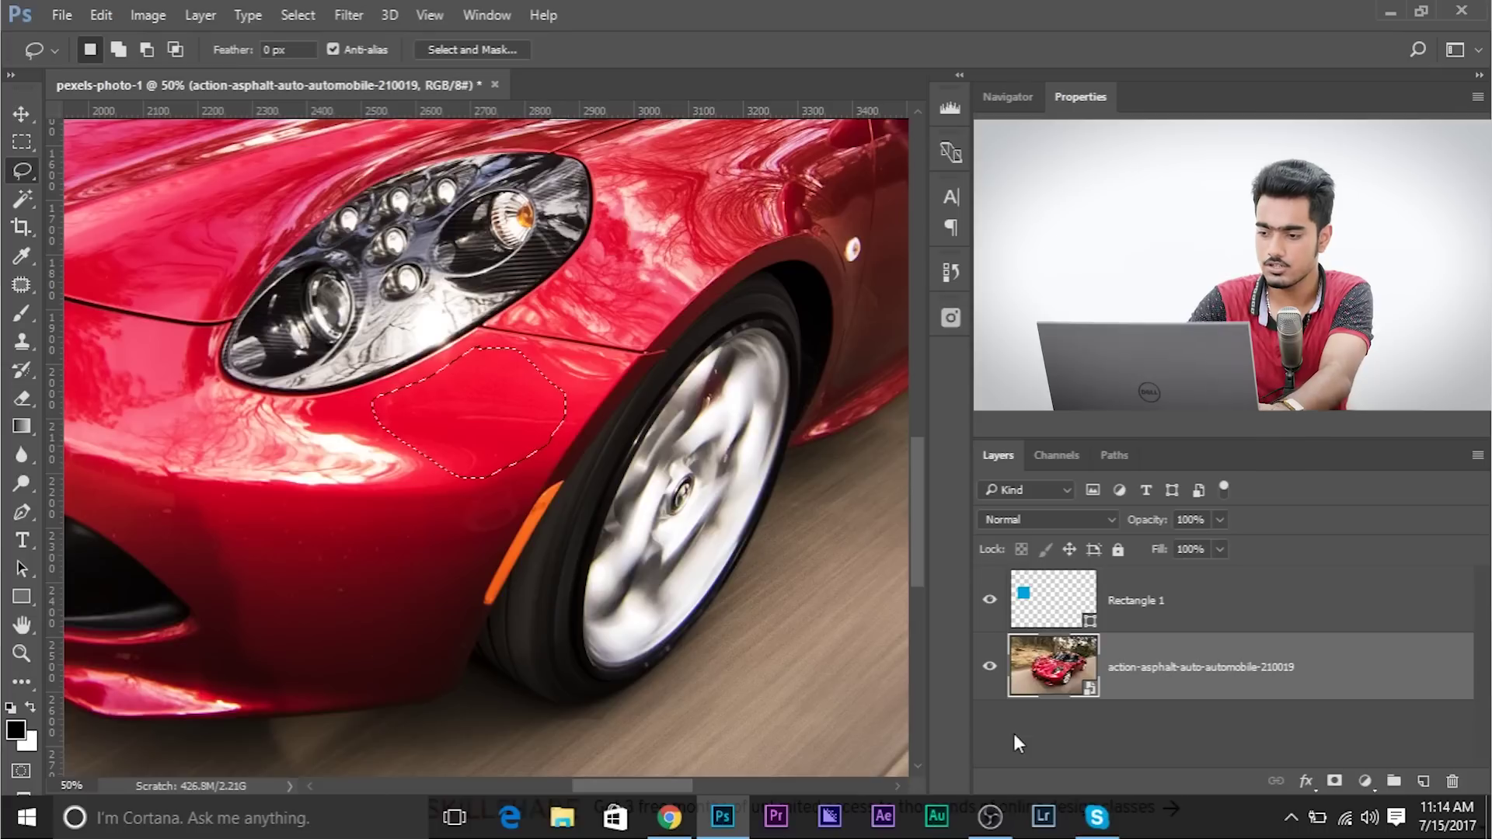
key("ctrl+j")
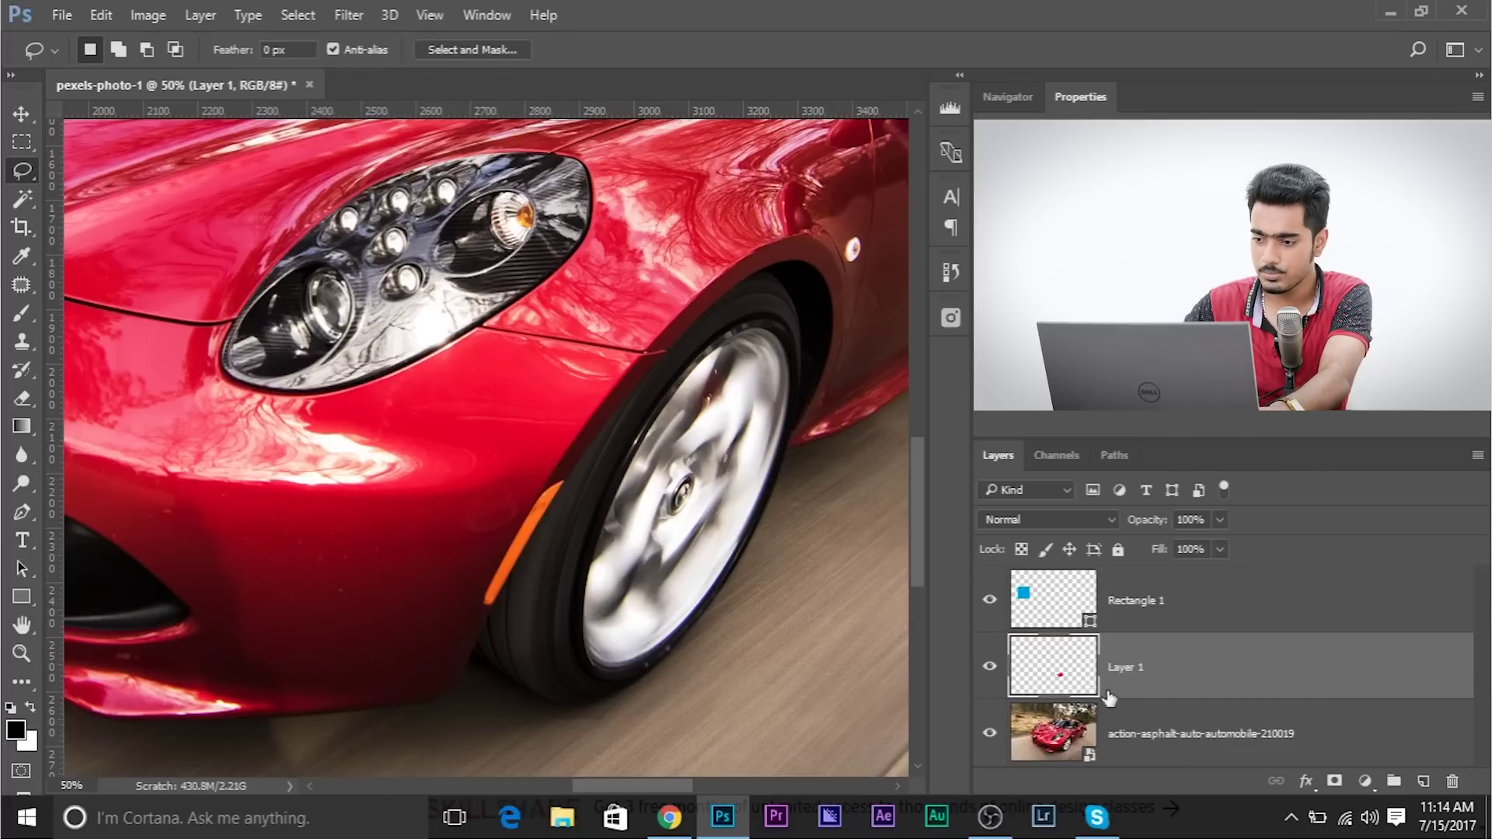
left_click(990, 667, "alt")
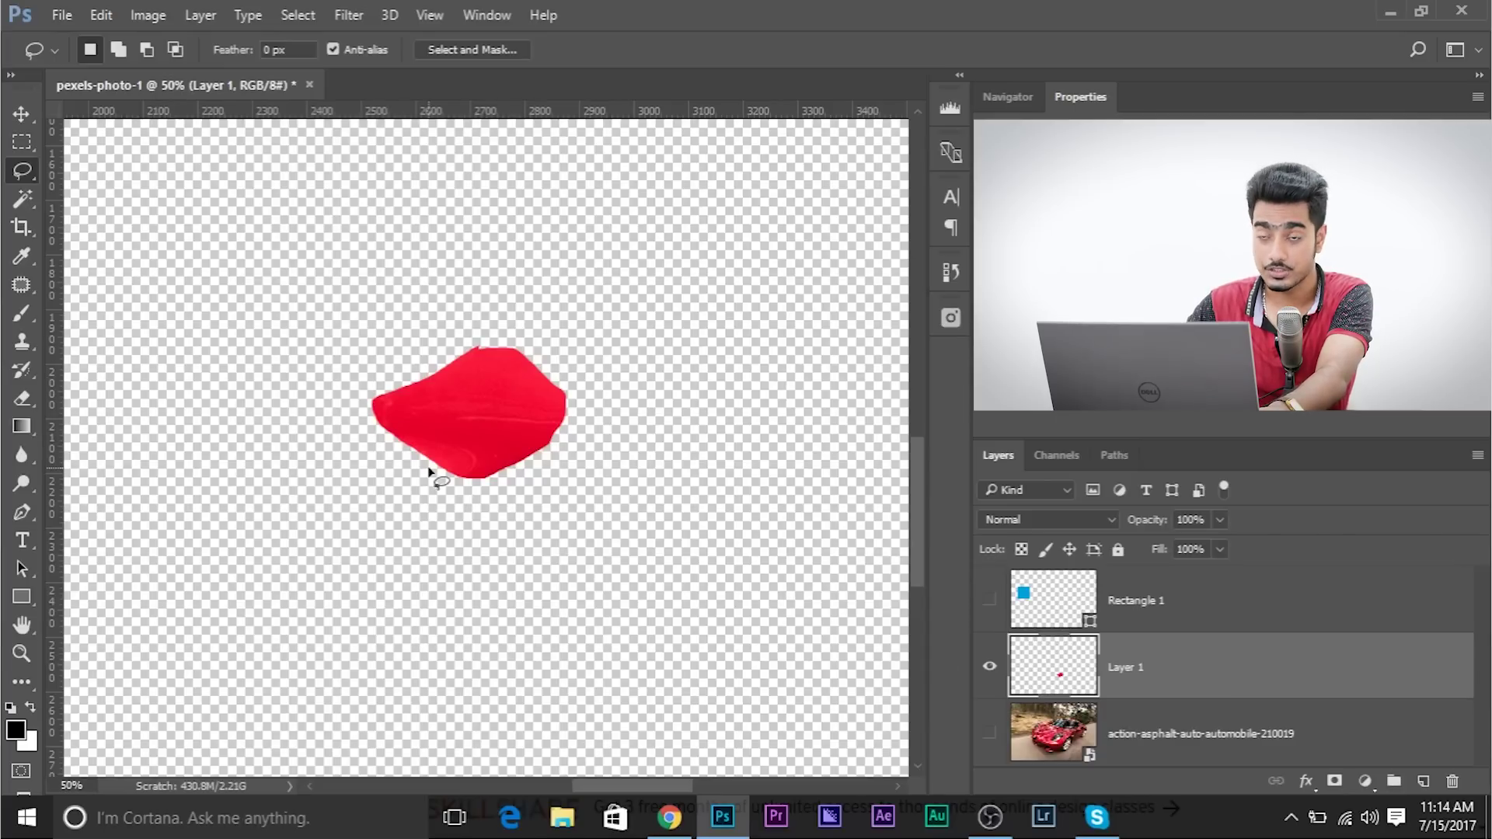
left_click(988, 667, "alt")
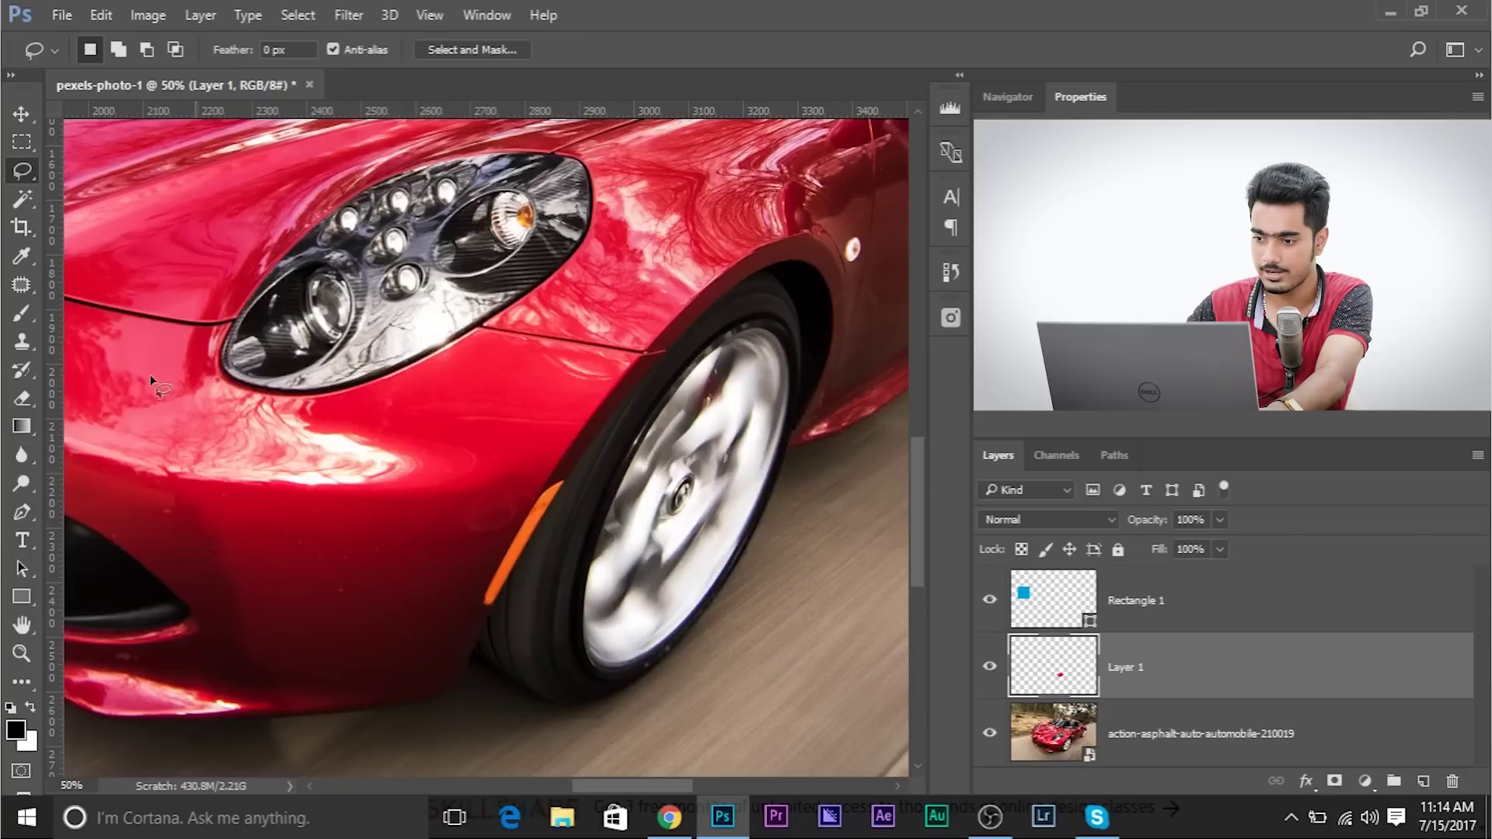
Average-blur Layer 1's fender patch into one flat red, then deselect and zoom out.
left_click(1065, 667, "ctrl")
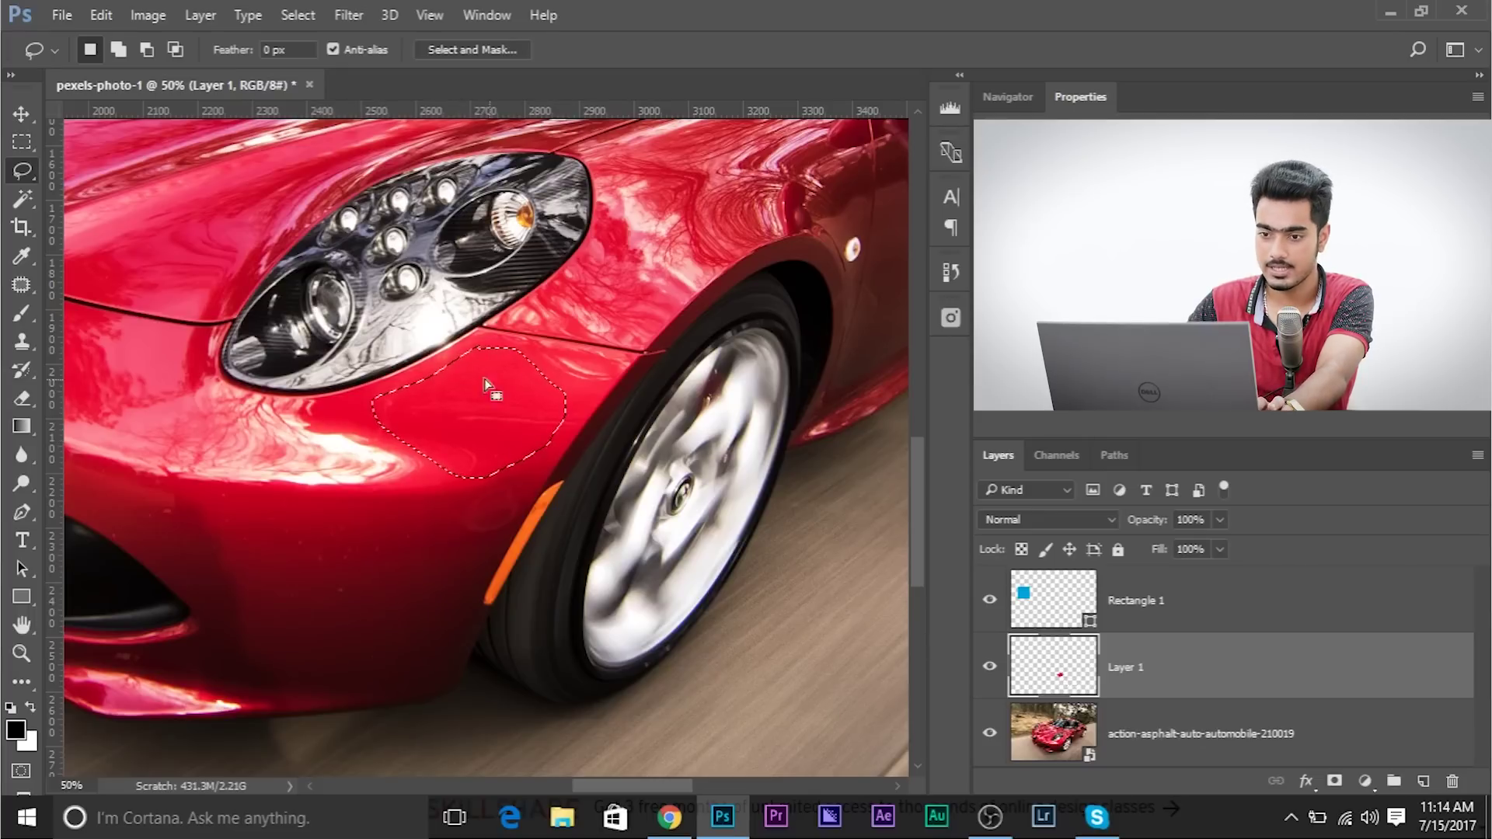
left_click(359, 14)
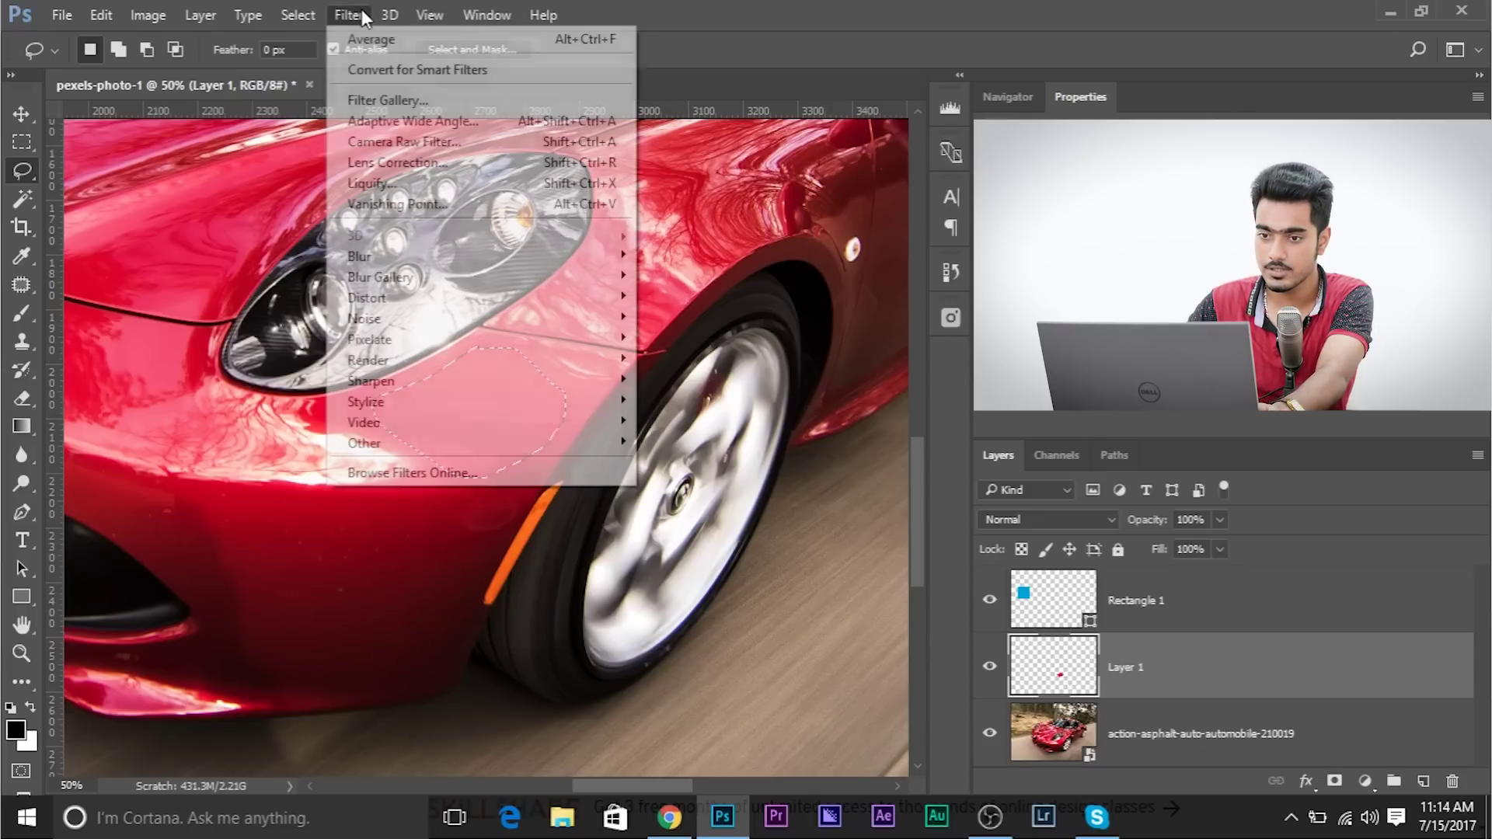
mouse_move(468, 256)
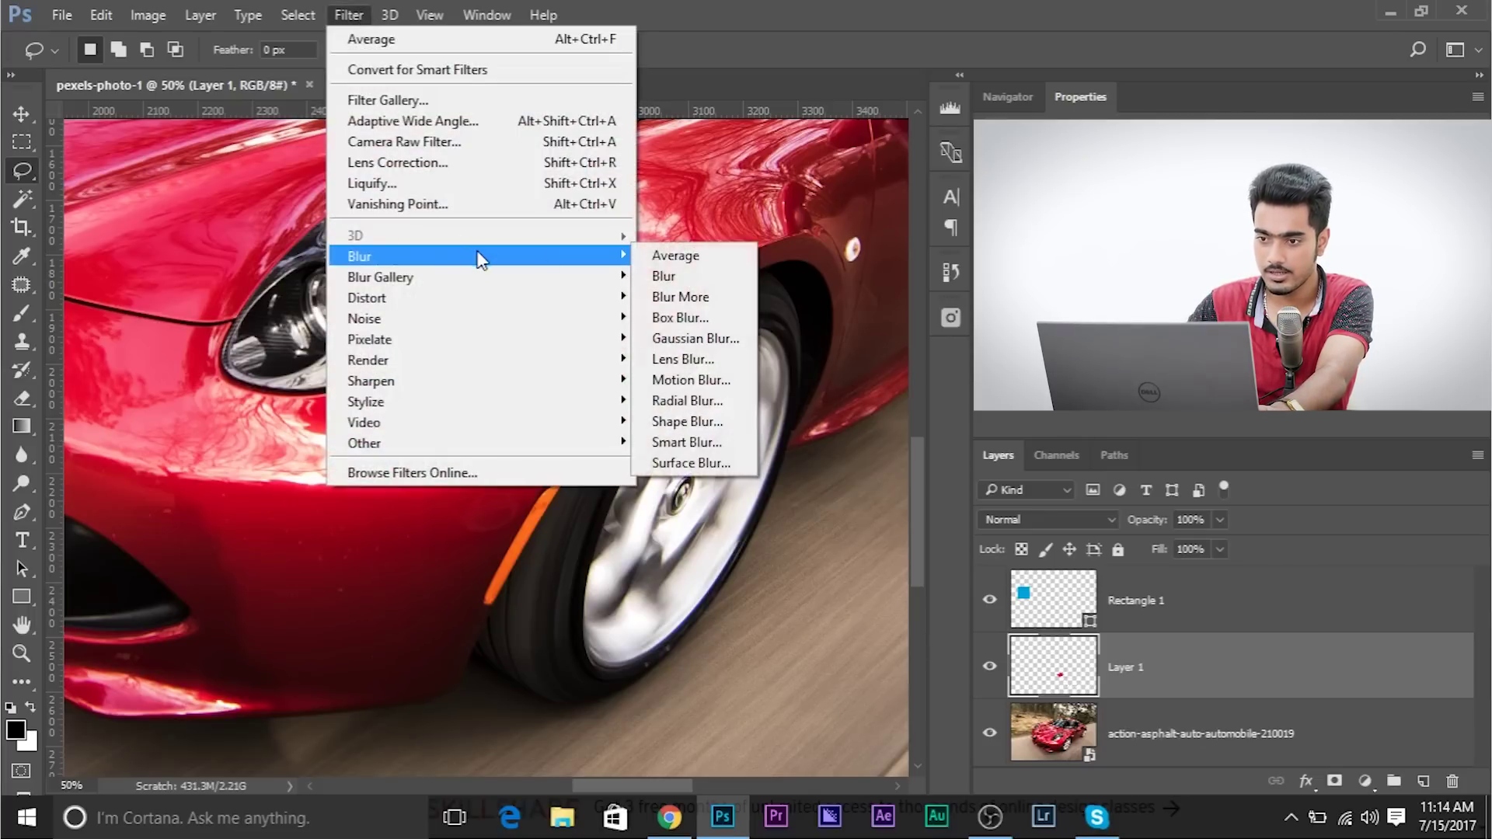
left_click(695, 256)
key("ctrl+d")
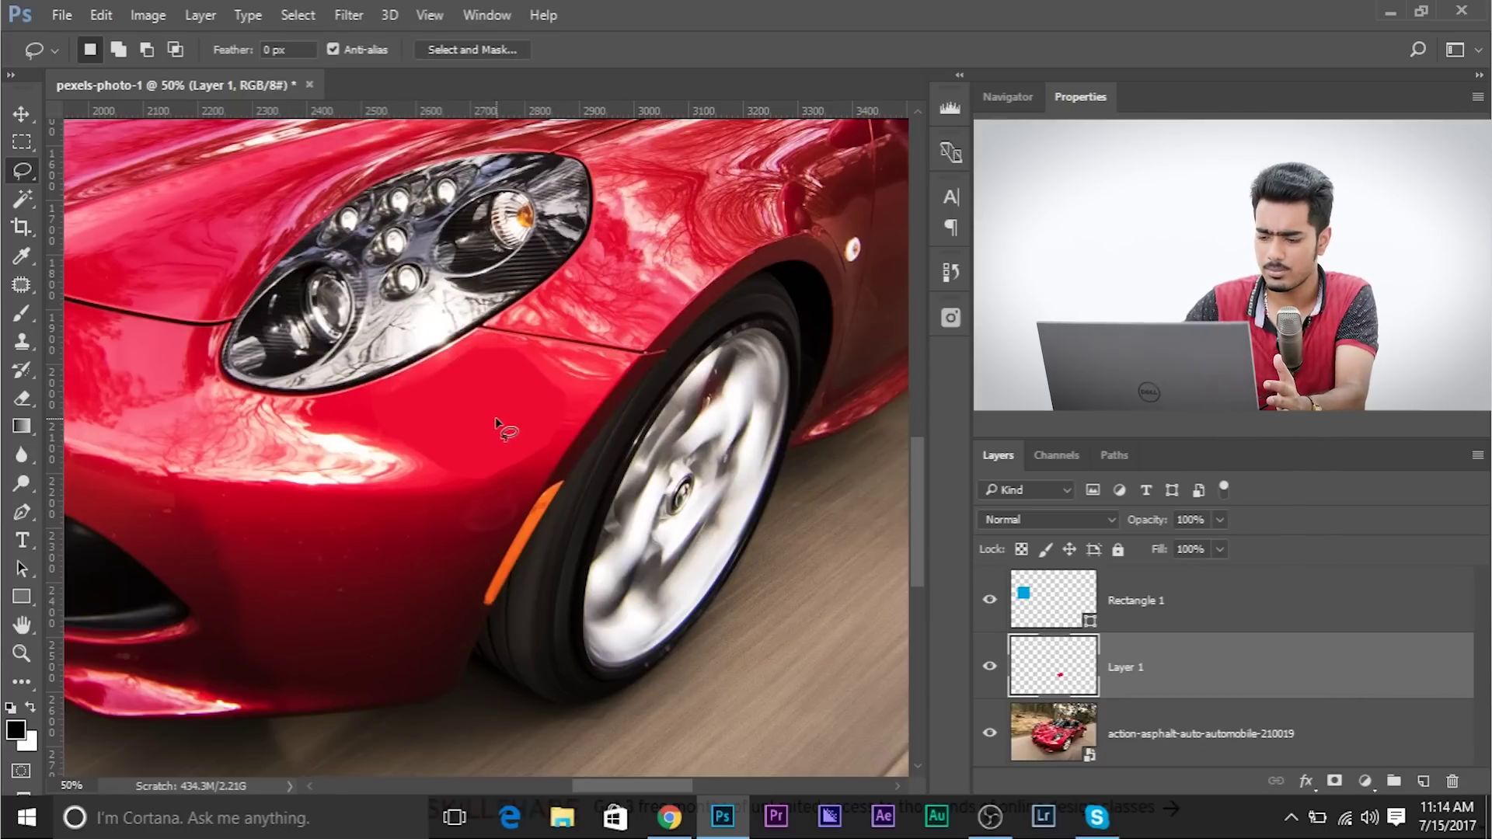
key("ctrl+minus")
key("ctrl+minus")
key("ctrl+minus")
key("ctrl+minus")
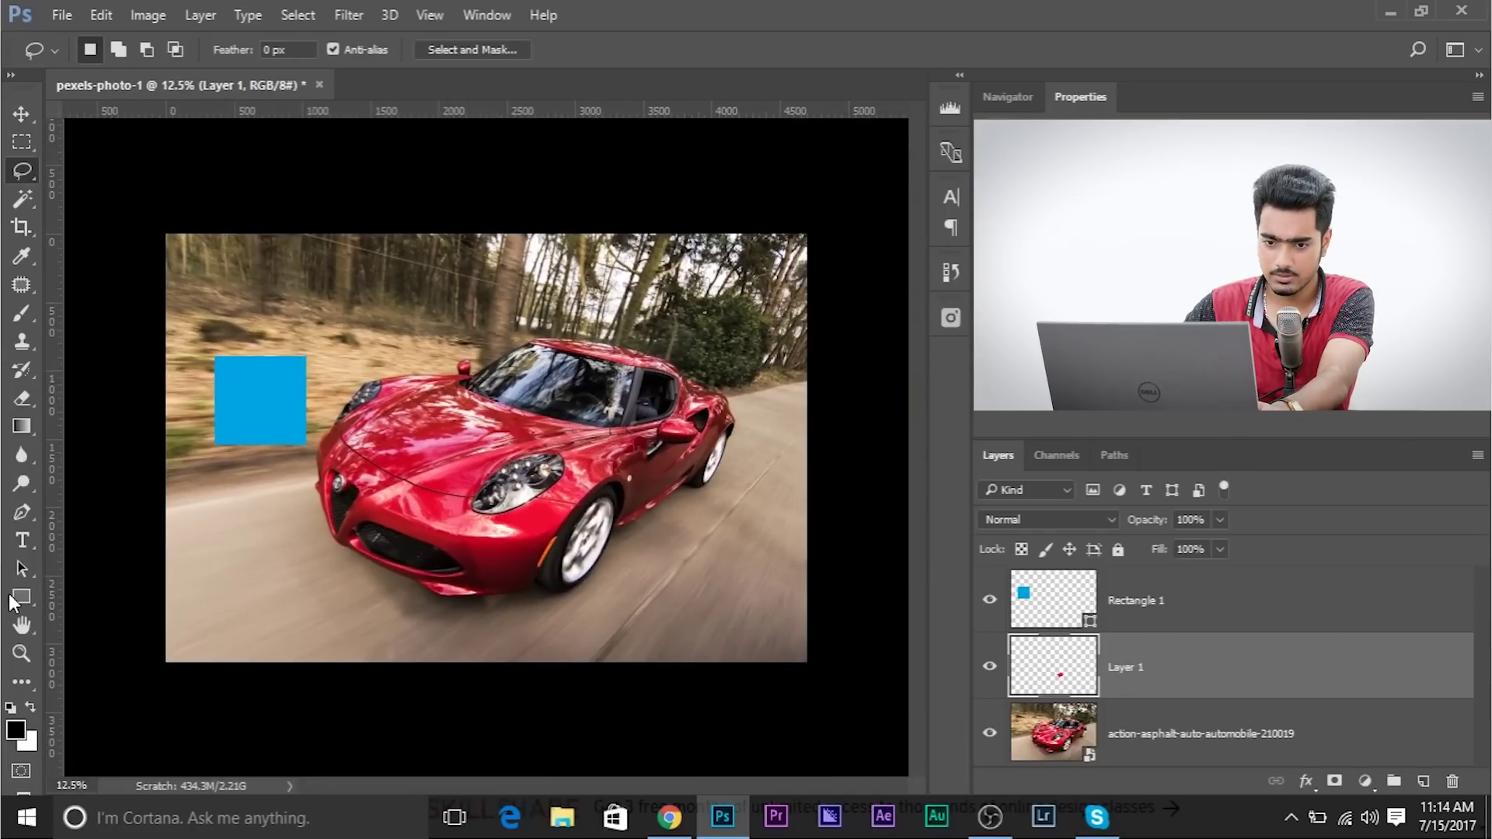
Draw Rectangle 2 above the blue square and hide the car photo.
left_click(17, 599)
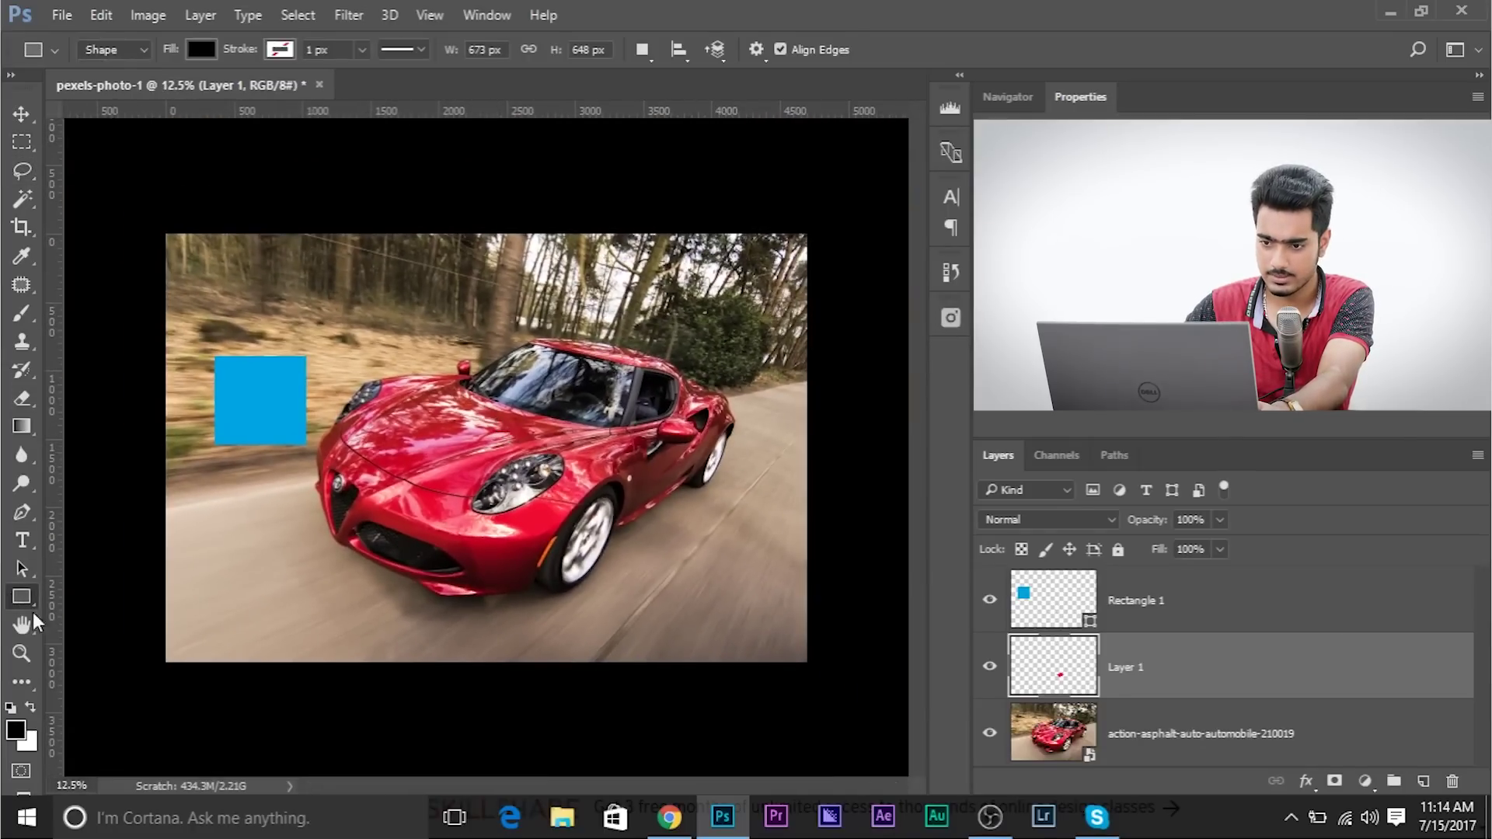
left_click_drag(208, 257, 307, 328)
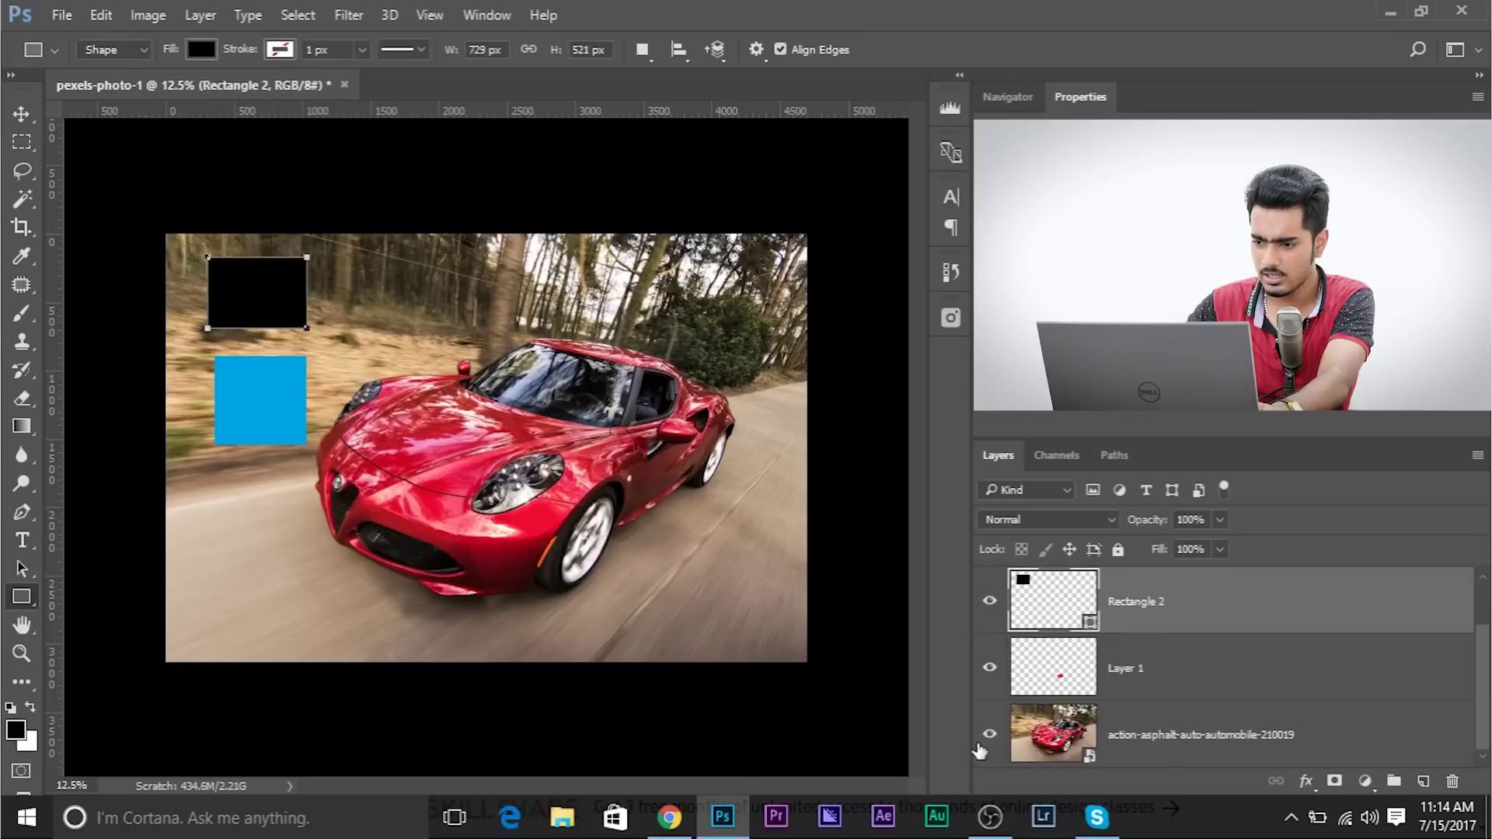
left_click(989, 734)
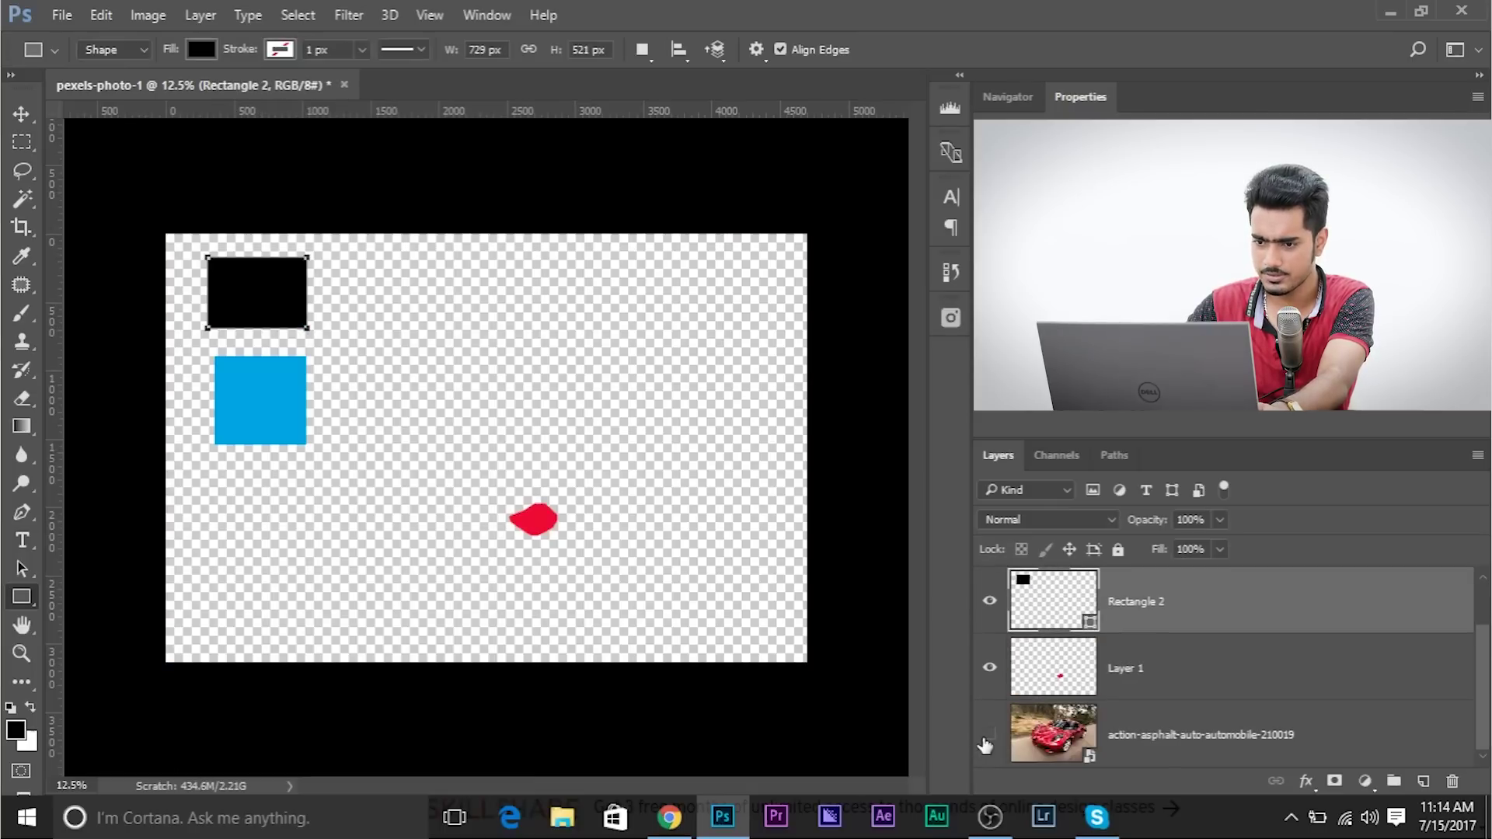
Fill Rectangle 2 with the eyedropped patch red #ef0b31, then delete Layer 1.
left_click(200, 49)
left_click(305, 93)
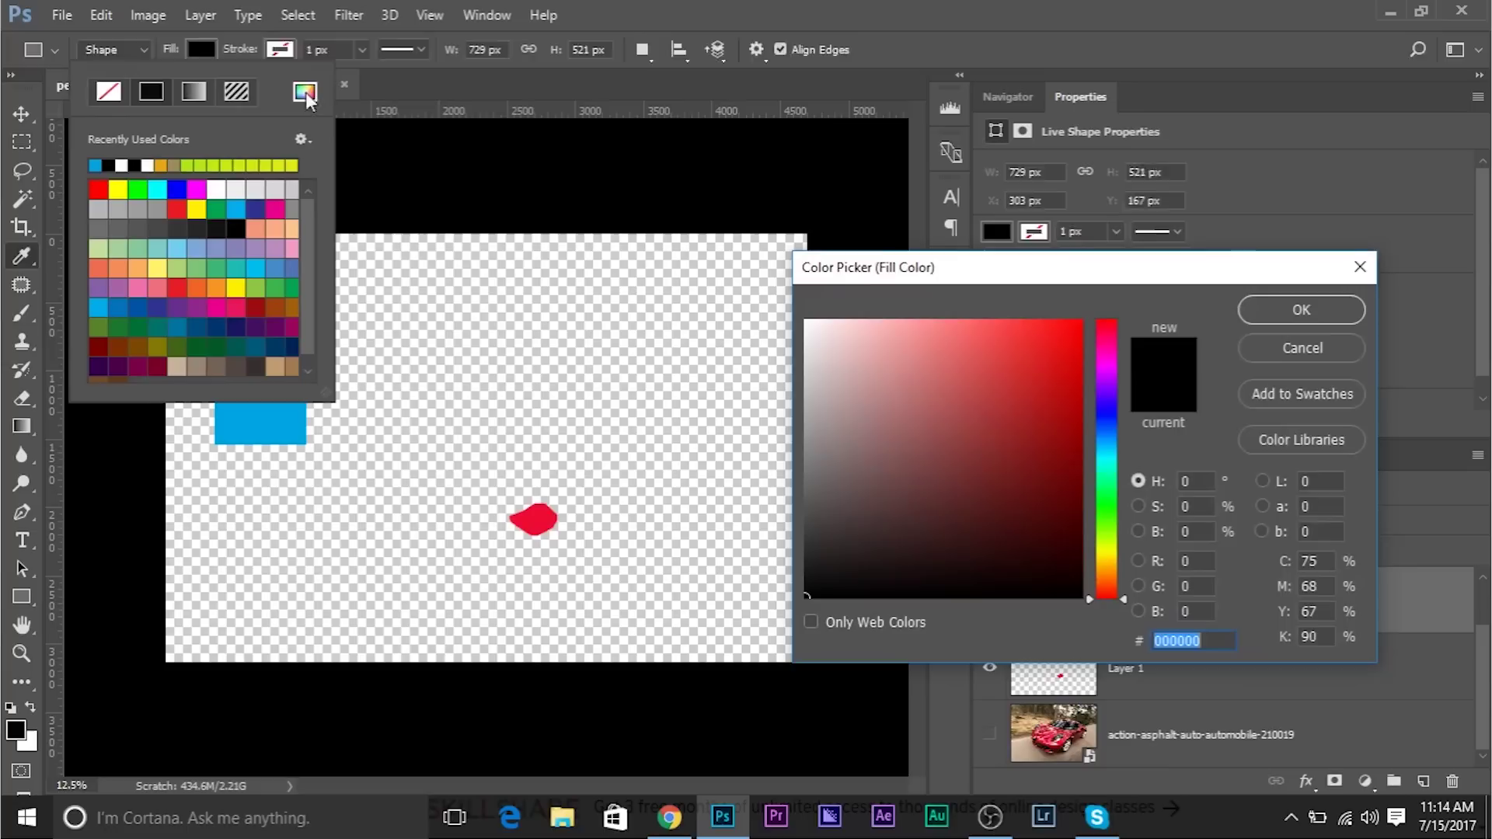
left_click(543, 516)
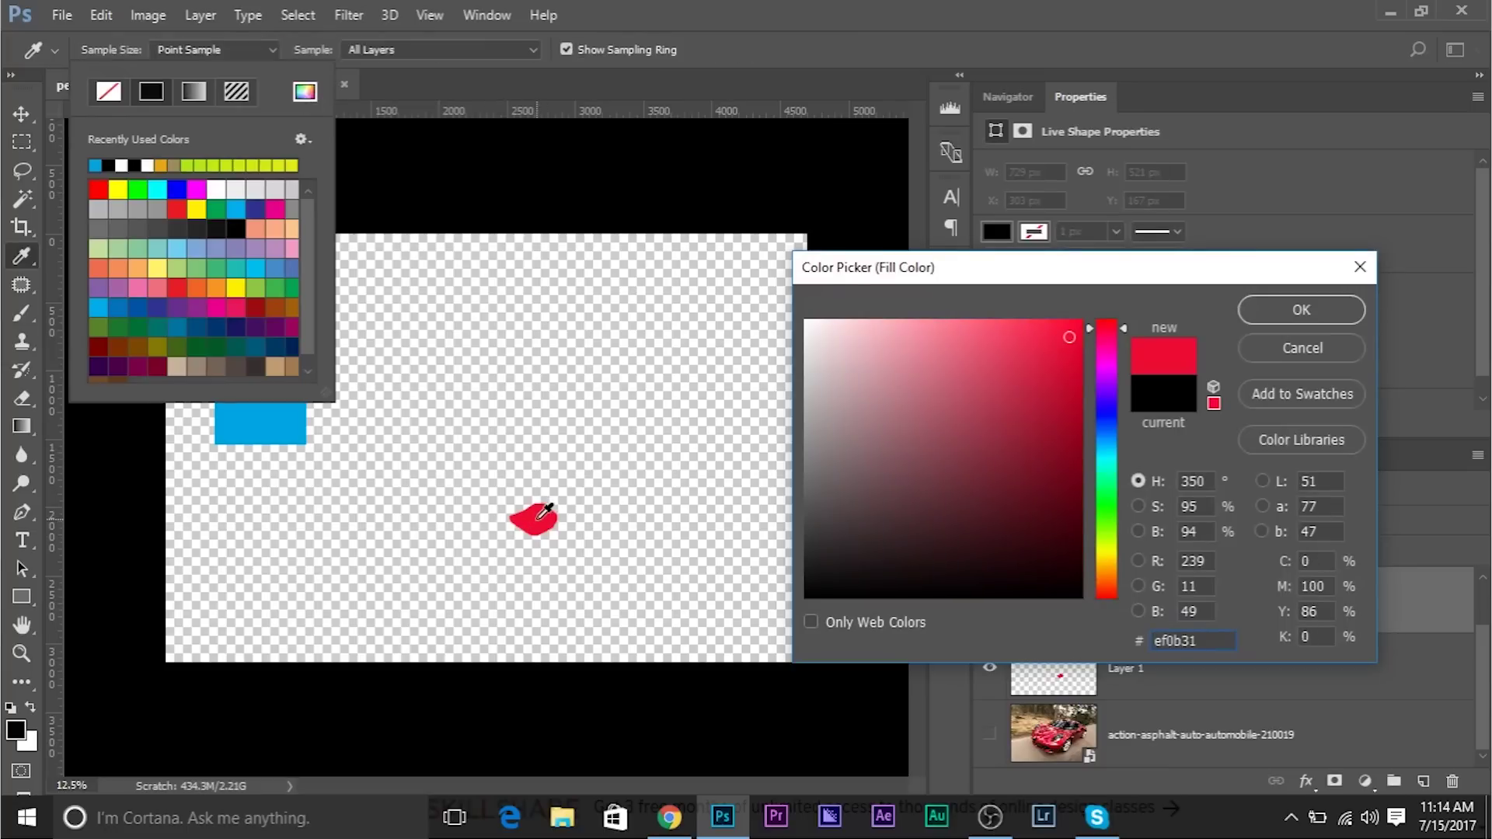
left_click(210, 51)
left_click(194, 52)
left_click(1287, 308)
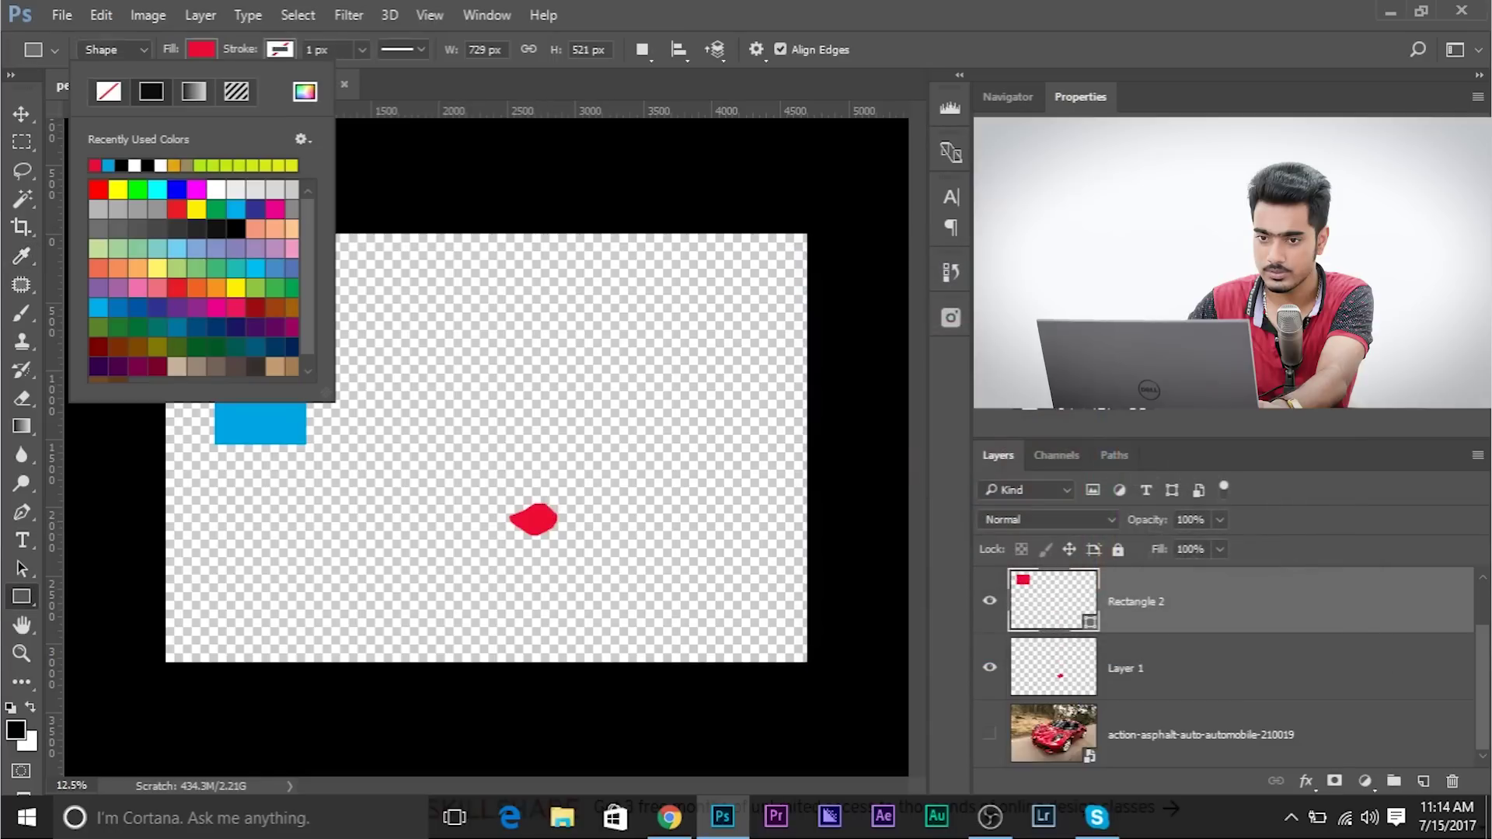
left_click(207, 48)
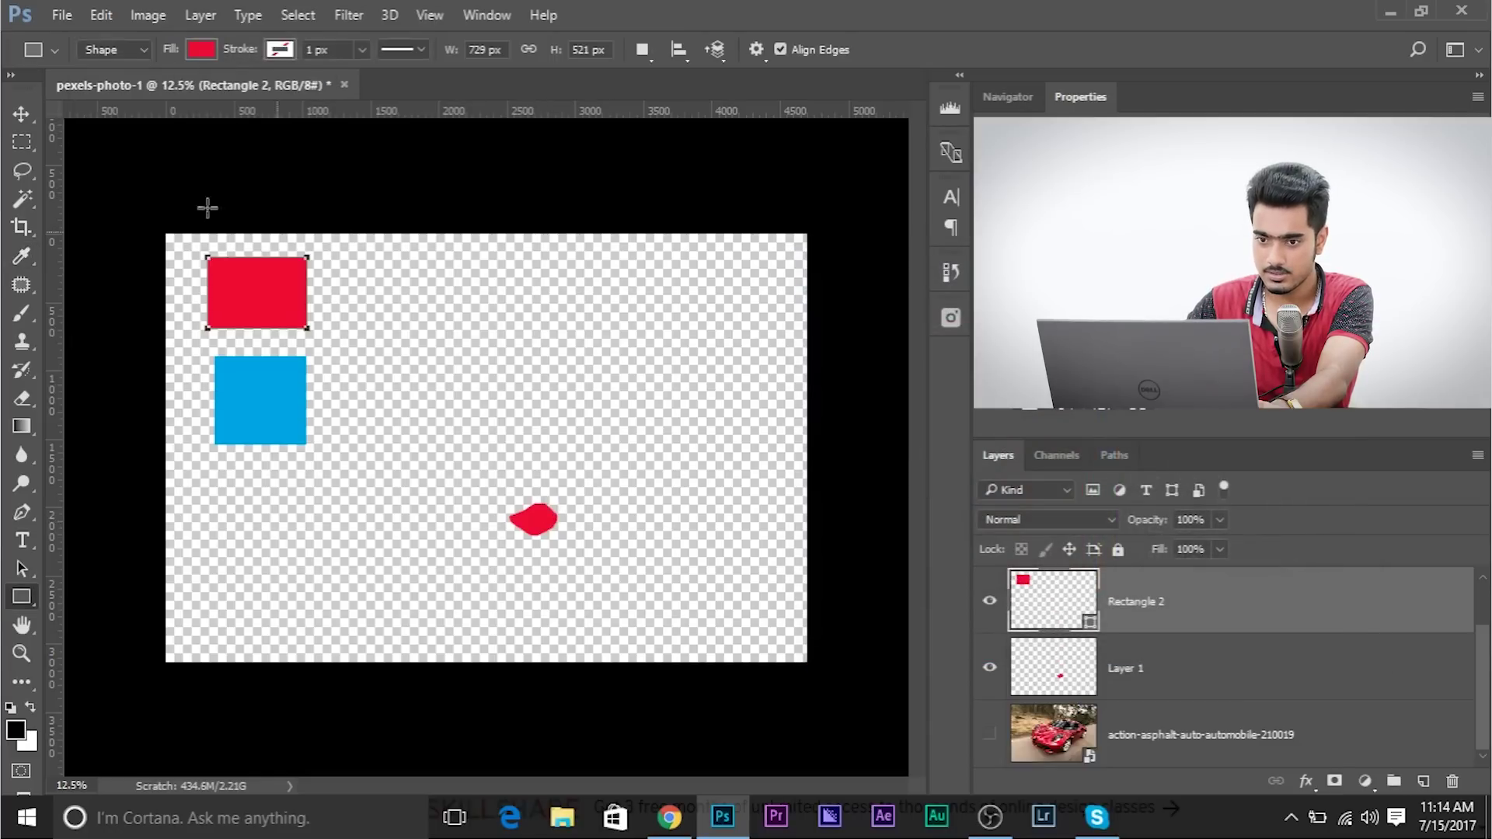
left_click_drag(1200, 666, 1452, 780)
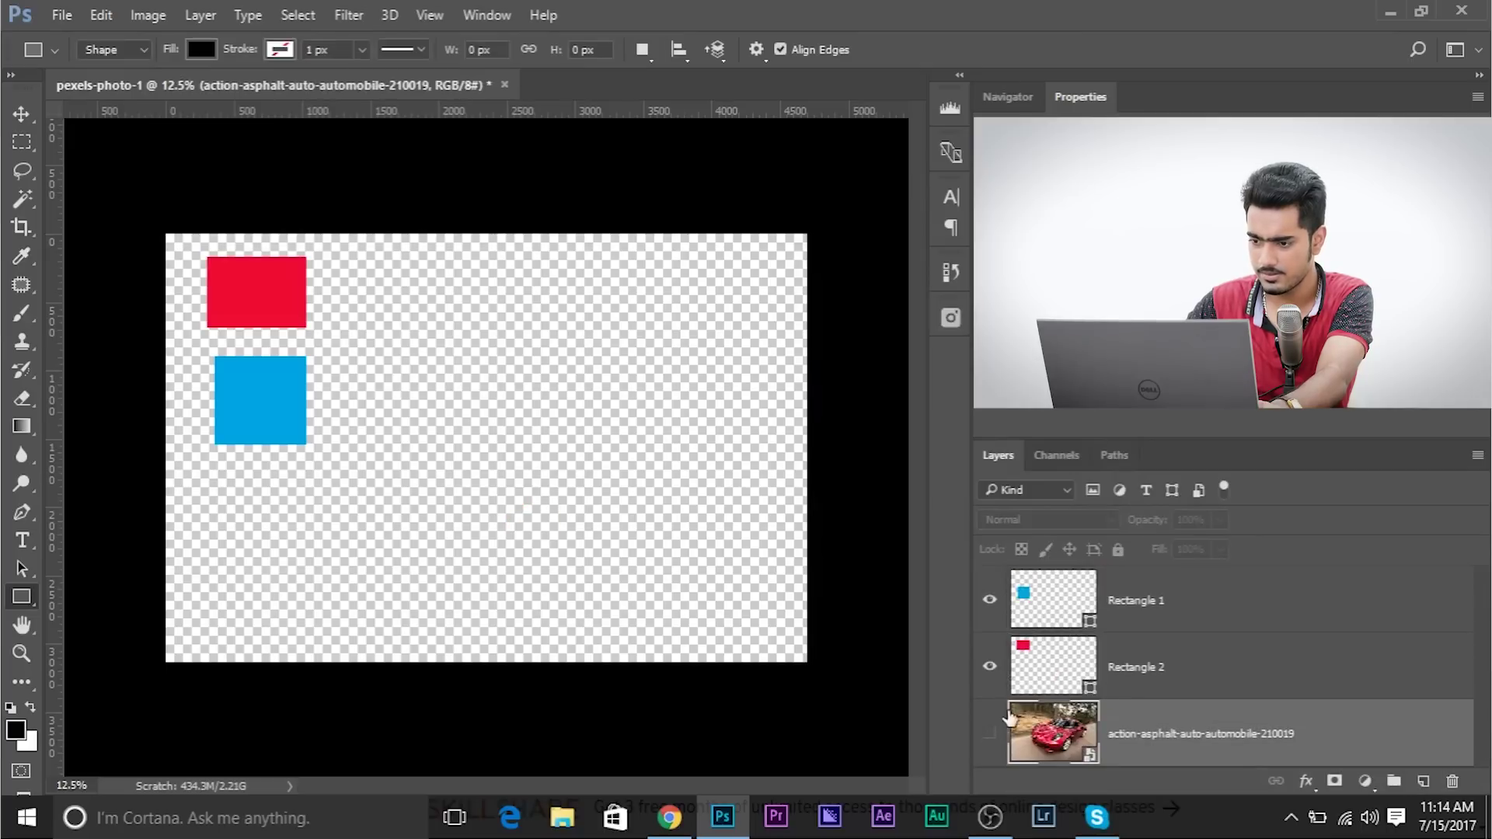
Show the car photo again and move the blue square directly beneath the red rectangle.
left_click(989, 733)
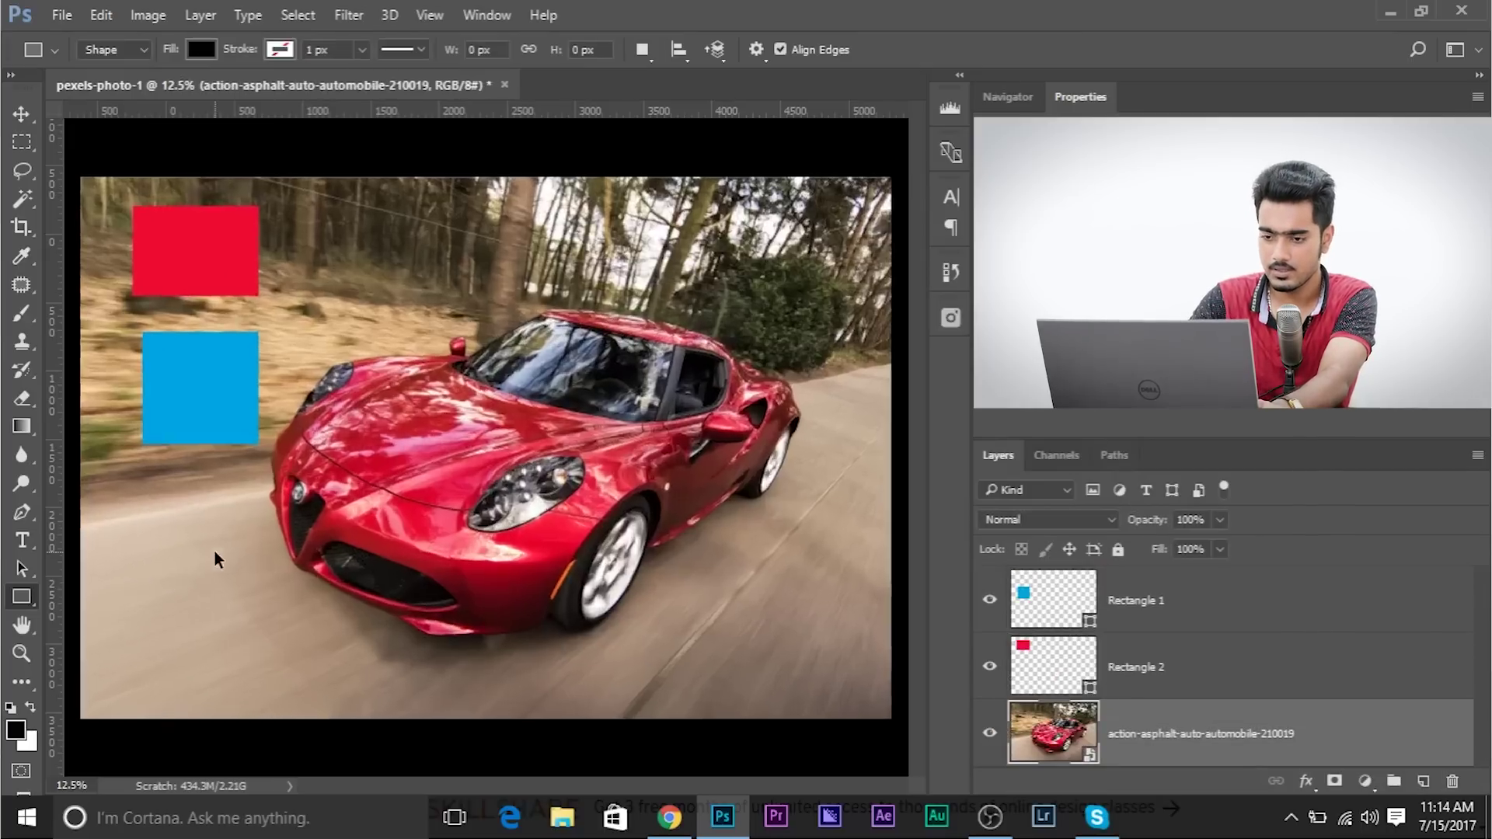
key("ctrl+plus")
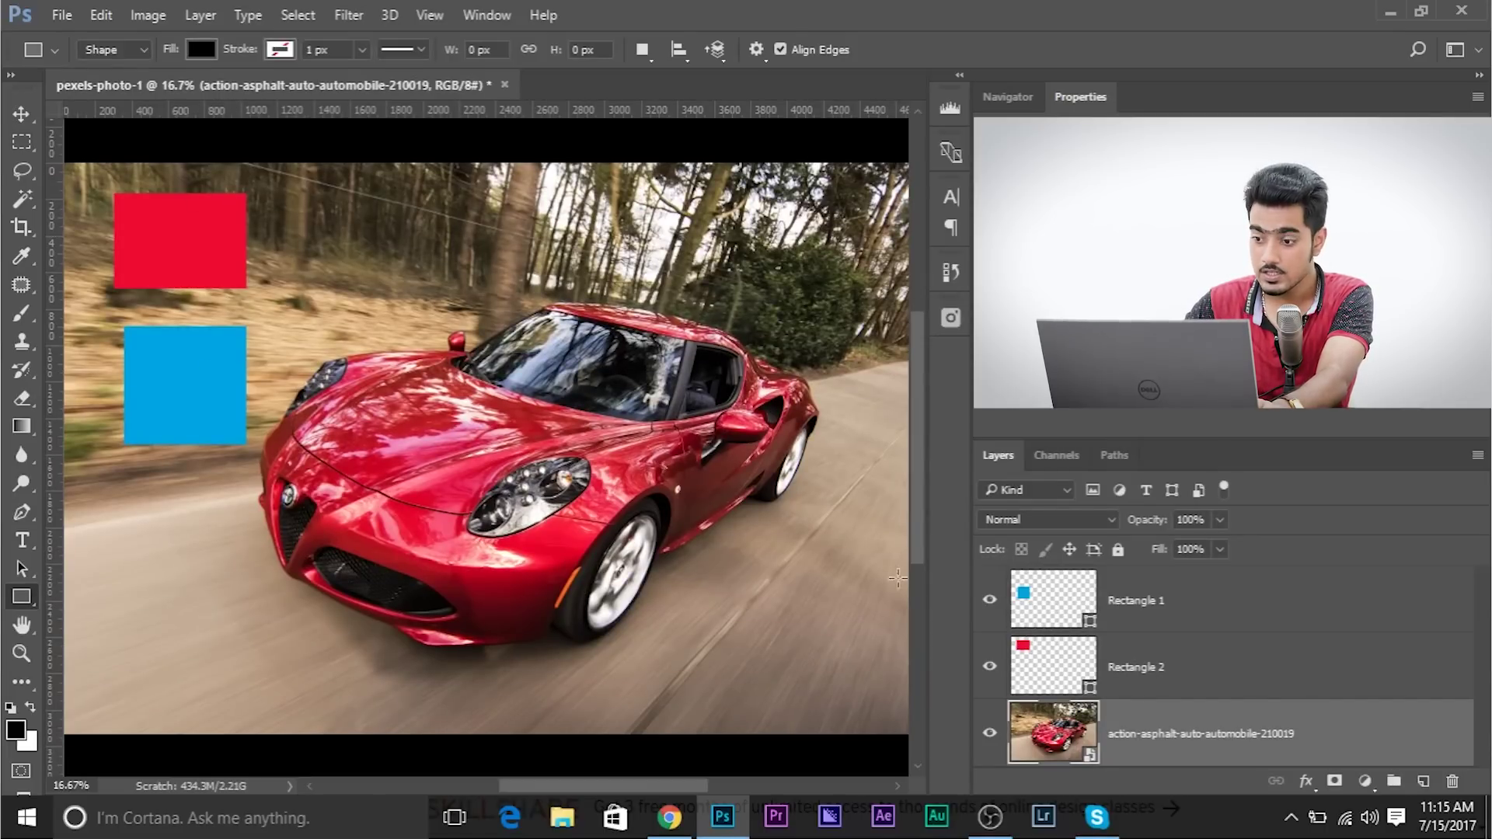
scroll(897, 577, "up", 1)
left_click(1127, 610)
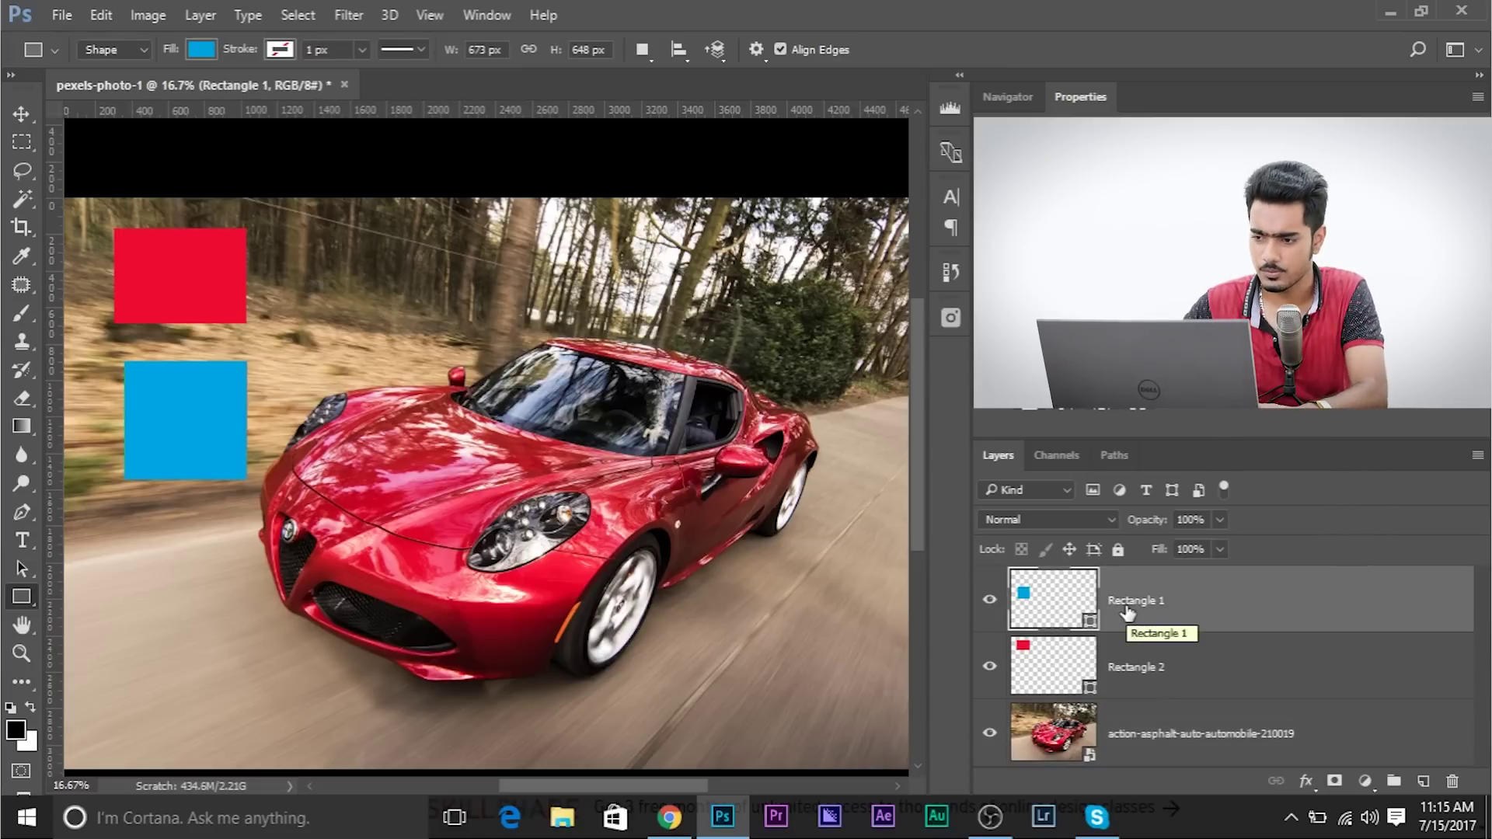
left_click(20, 118)
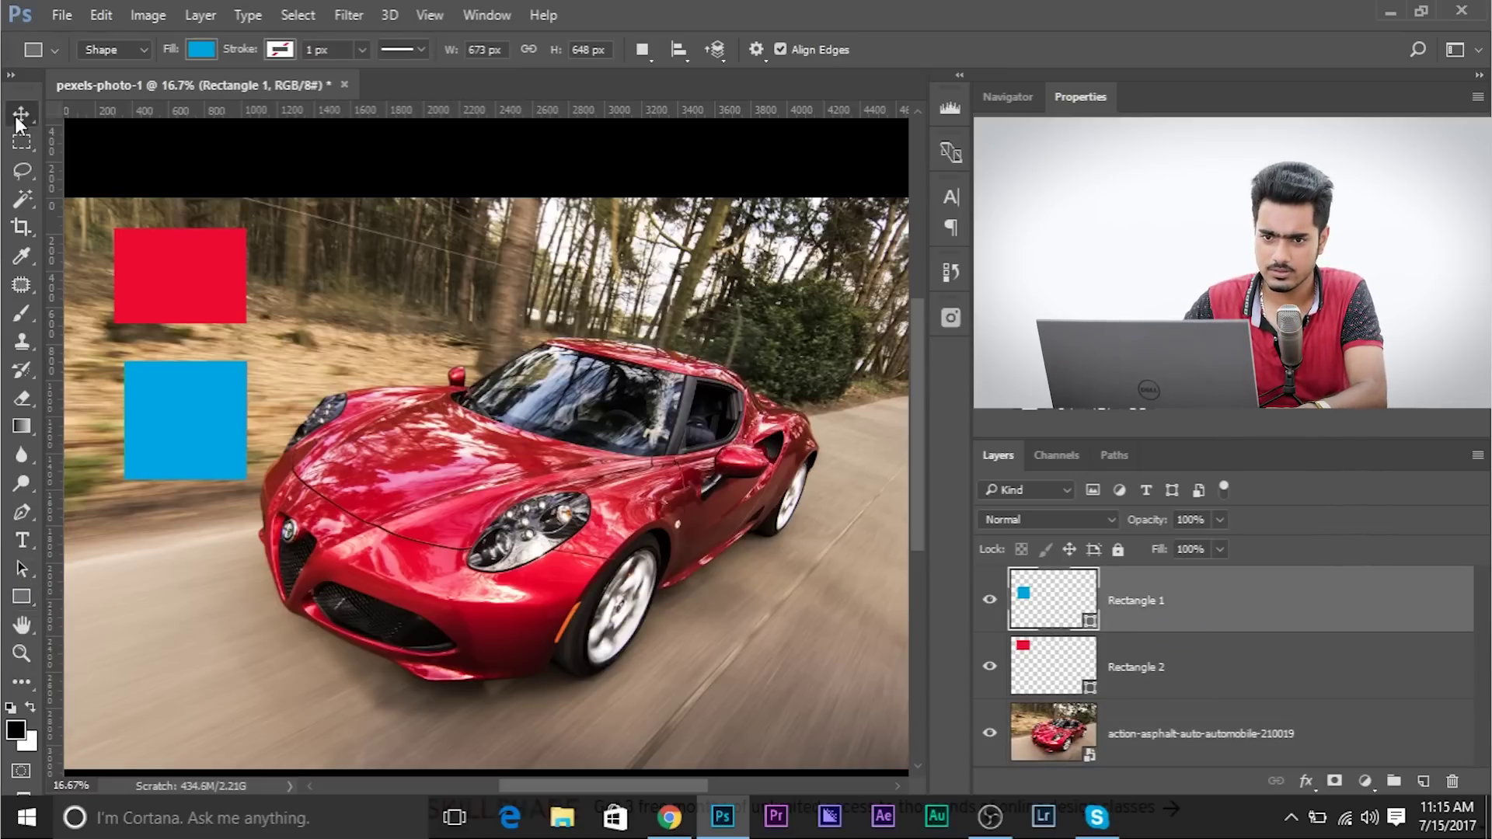
left_click_drag(175, 282, 169, 223)
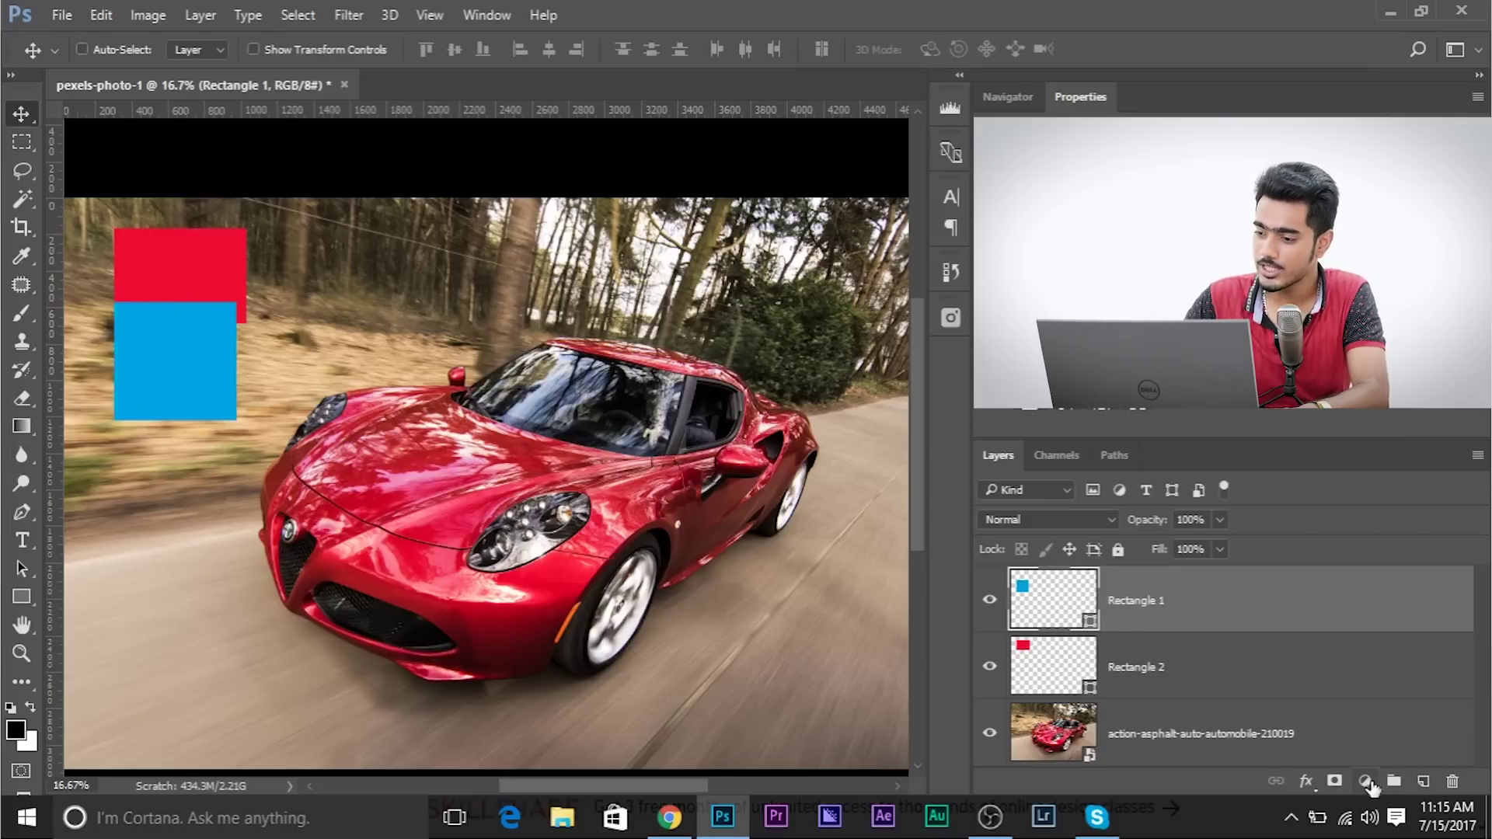
left_click(1371, 783)
Add a Hue/Saturation layer targeting Reds sampled from the red rectangle, Hue set to -180.
left_click(1362, 520)
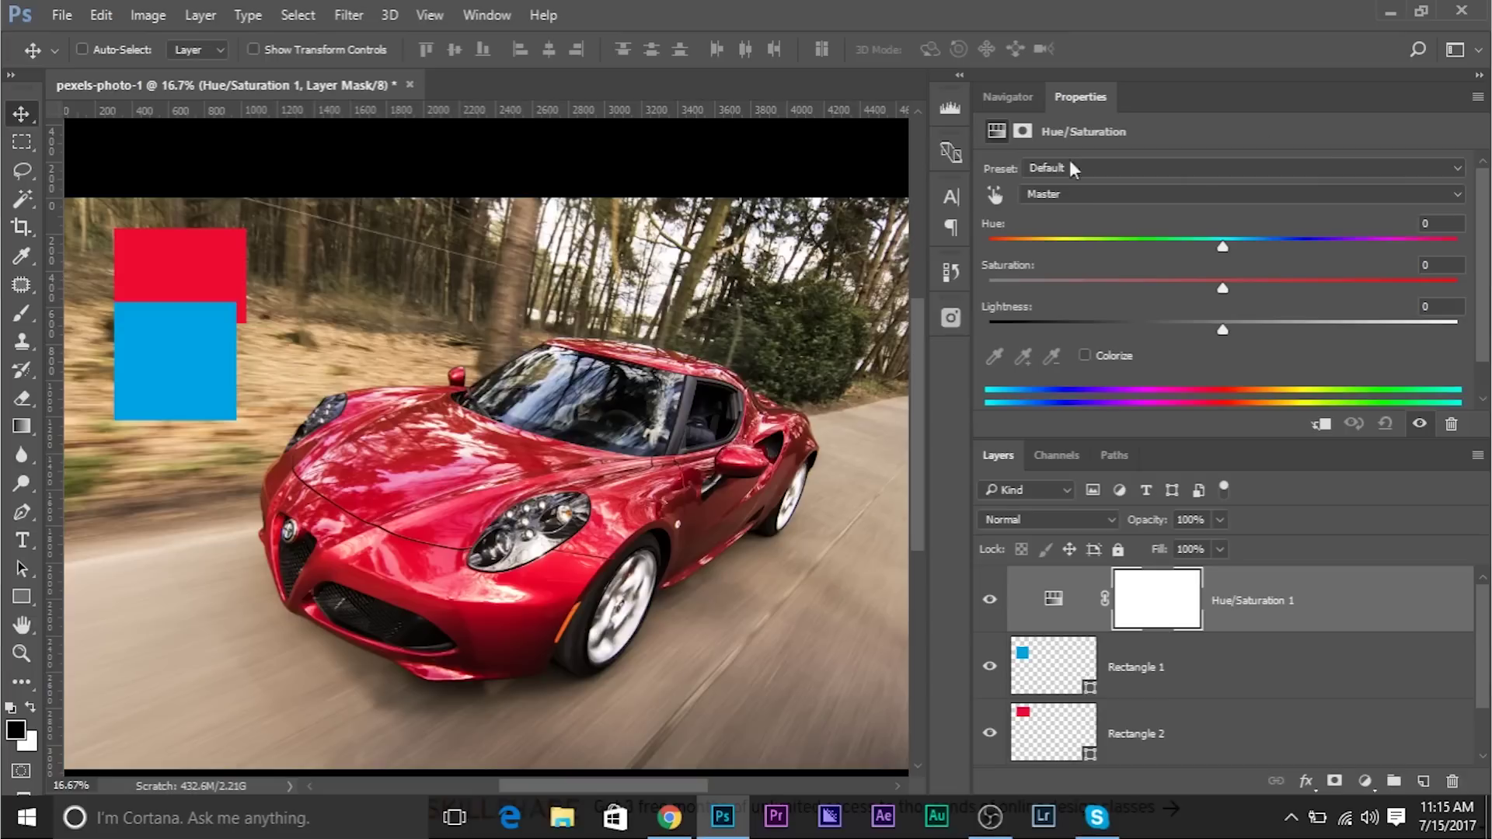
left_click(995, 201)
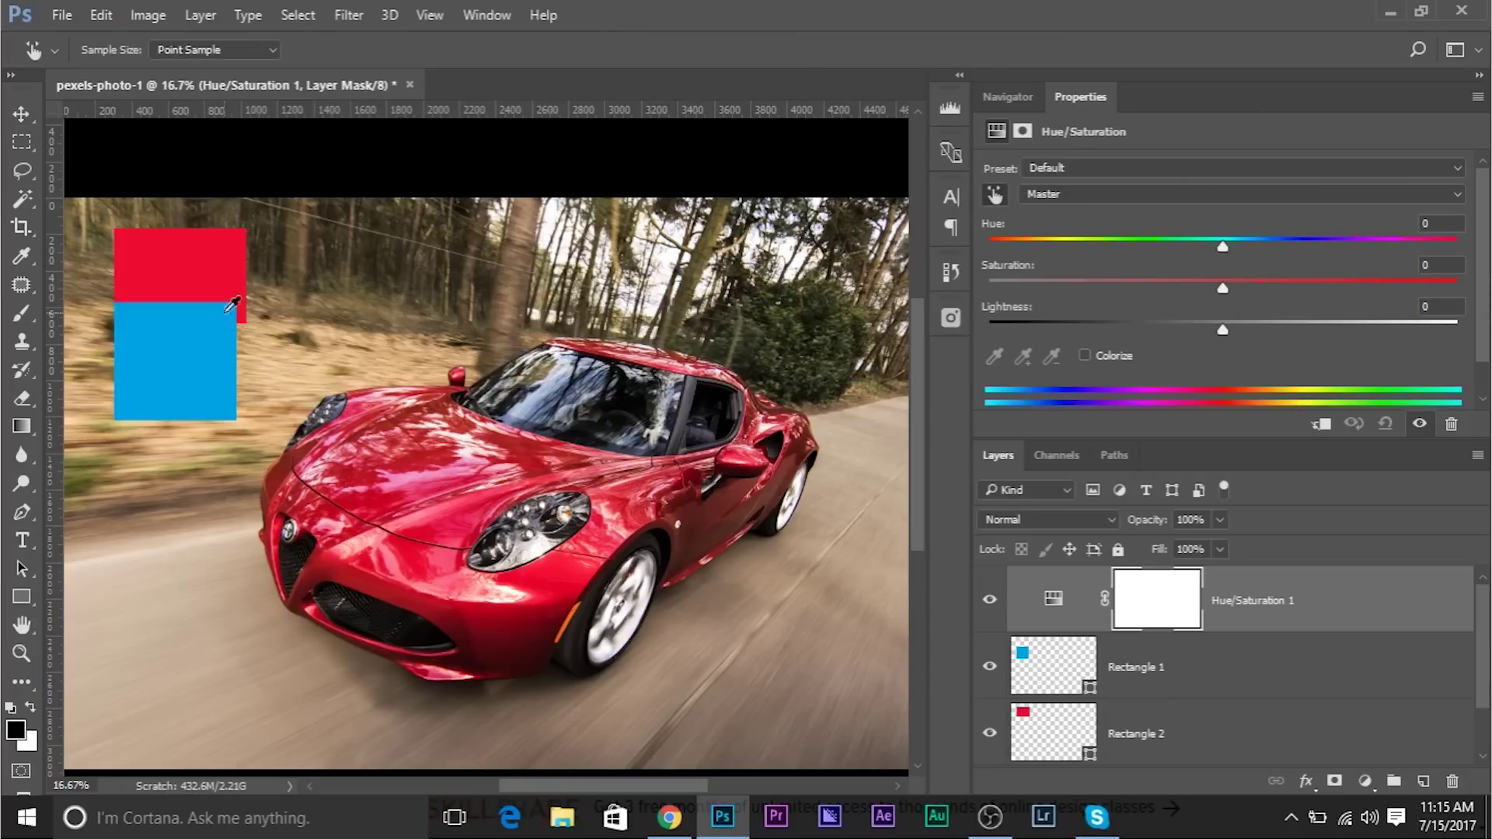
left_click(164, 268)
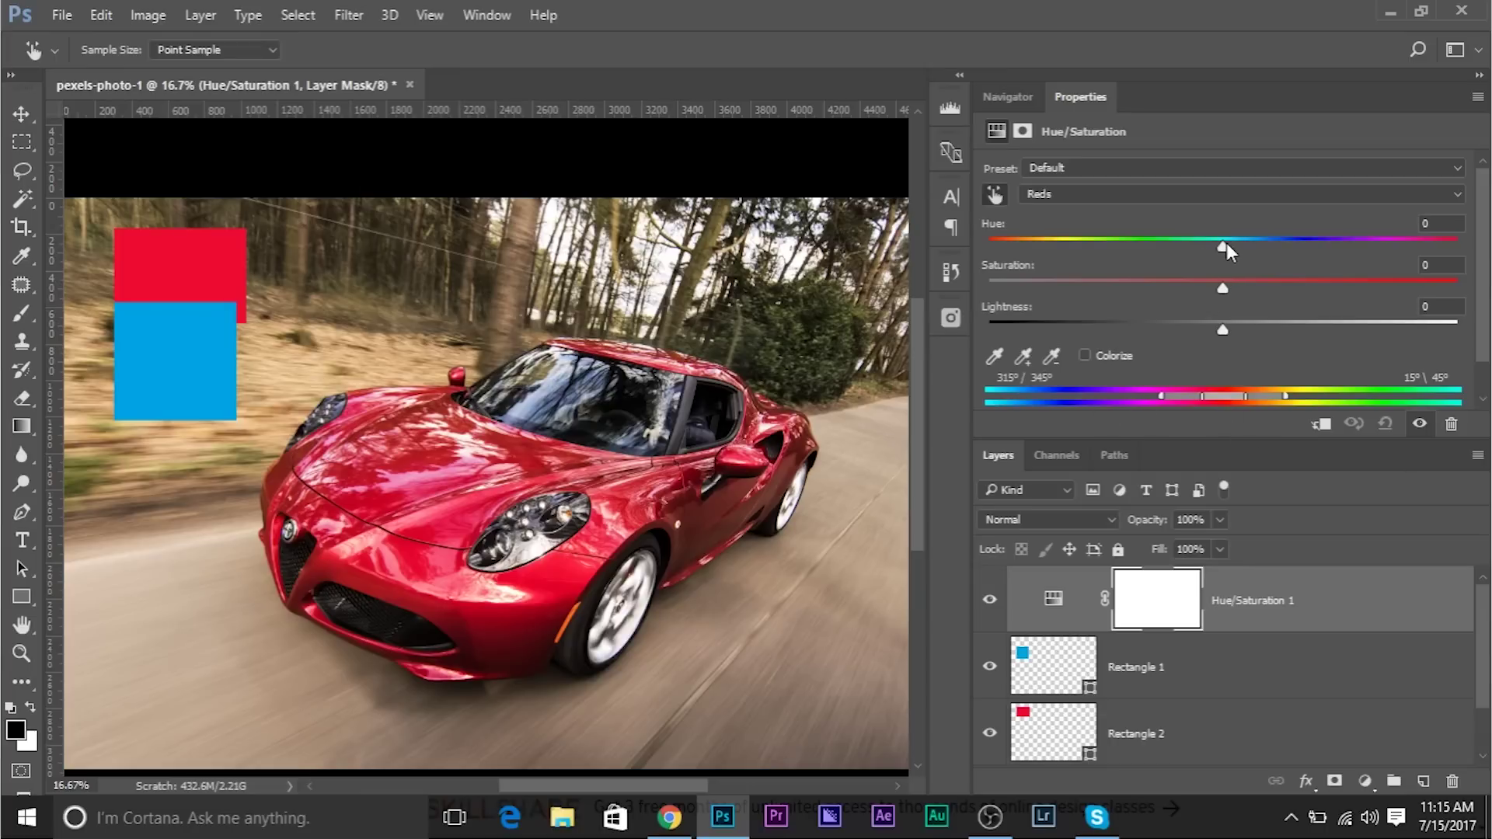
left_click_drag(1226, 242, 978, 232)
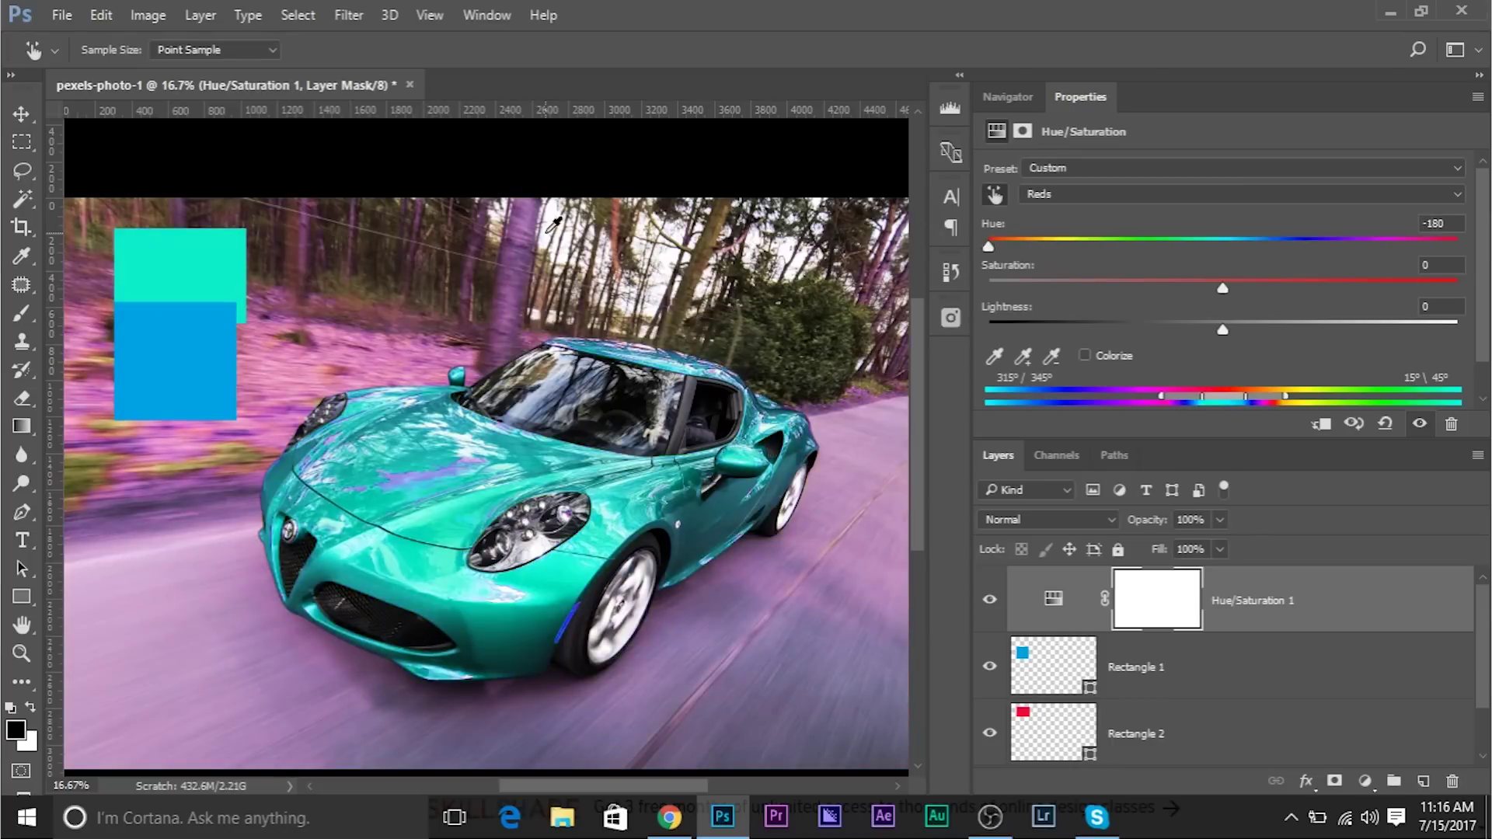
Narrow the Reds range to 346°/349°–18°/21° so the road and trees keep their colours.
left_click_drag(1160, 394, 1224, 394)
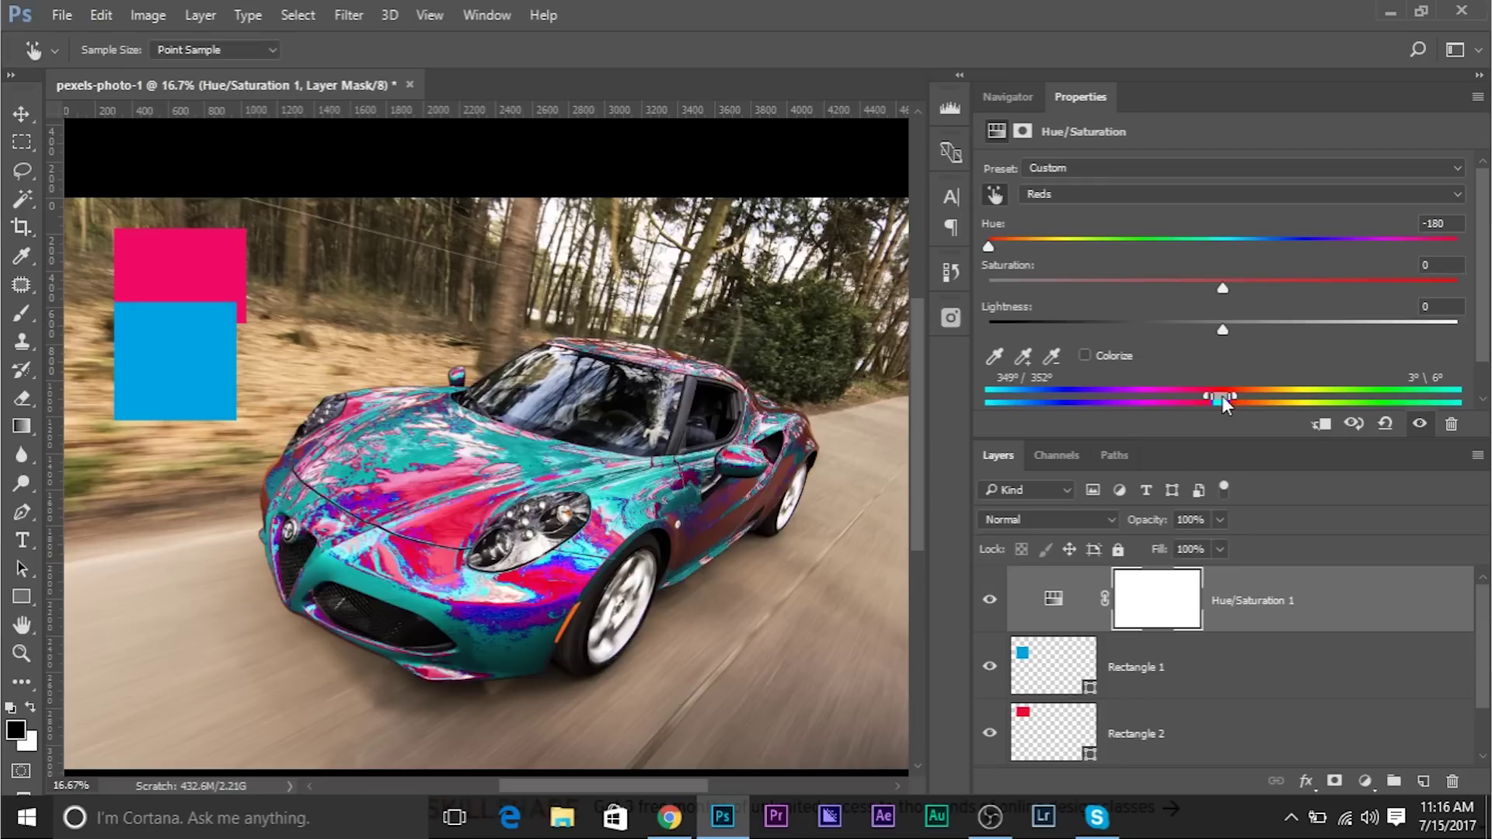
left_click_drag(1225, 394, 1244, 392)
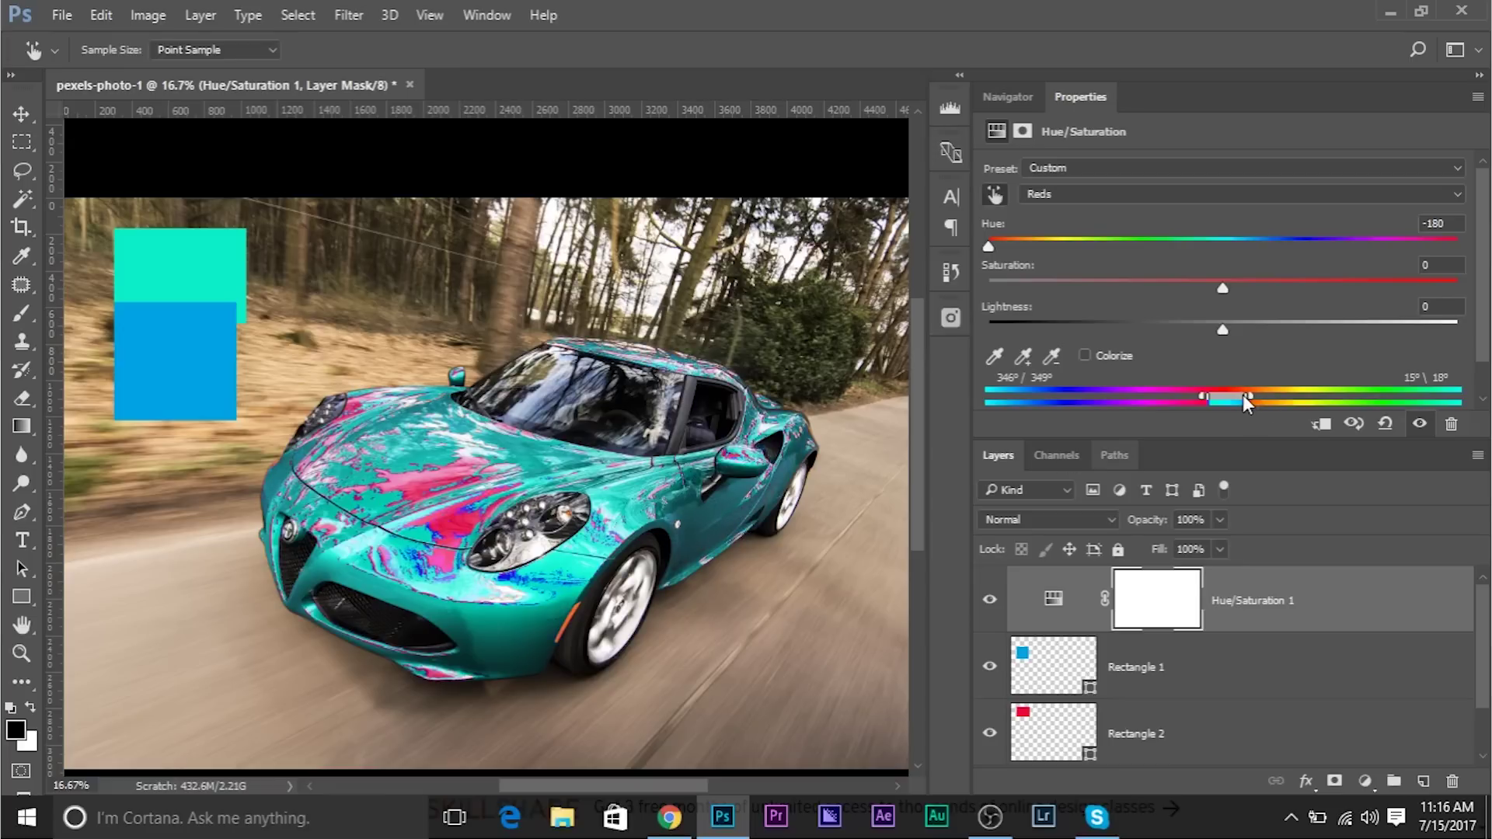
left_click_drag(1244, 397, 1264, 394)
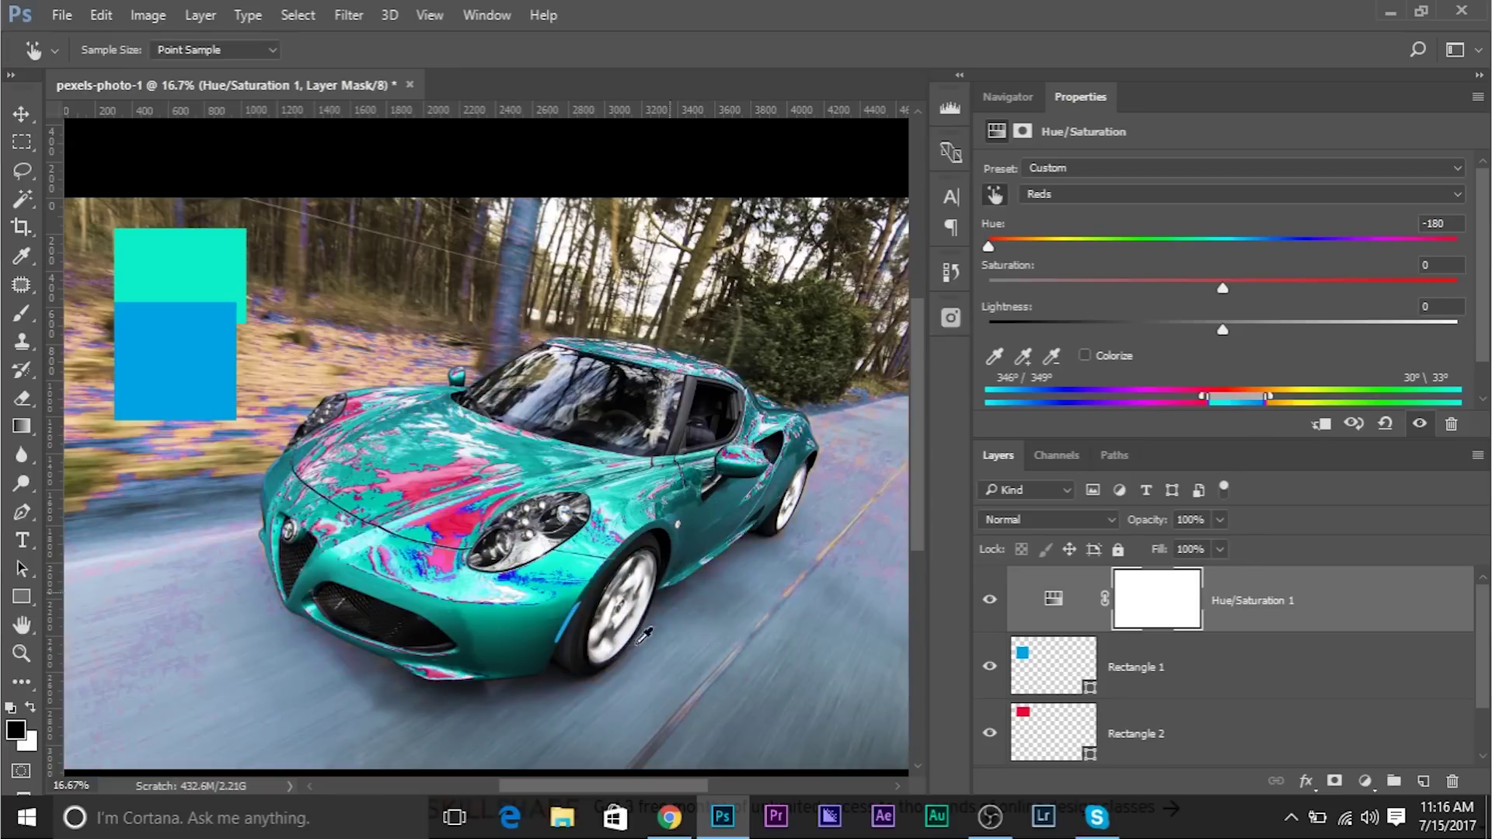
left_click_drag(1270, 397, 1252, 405)
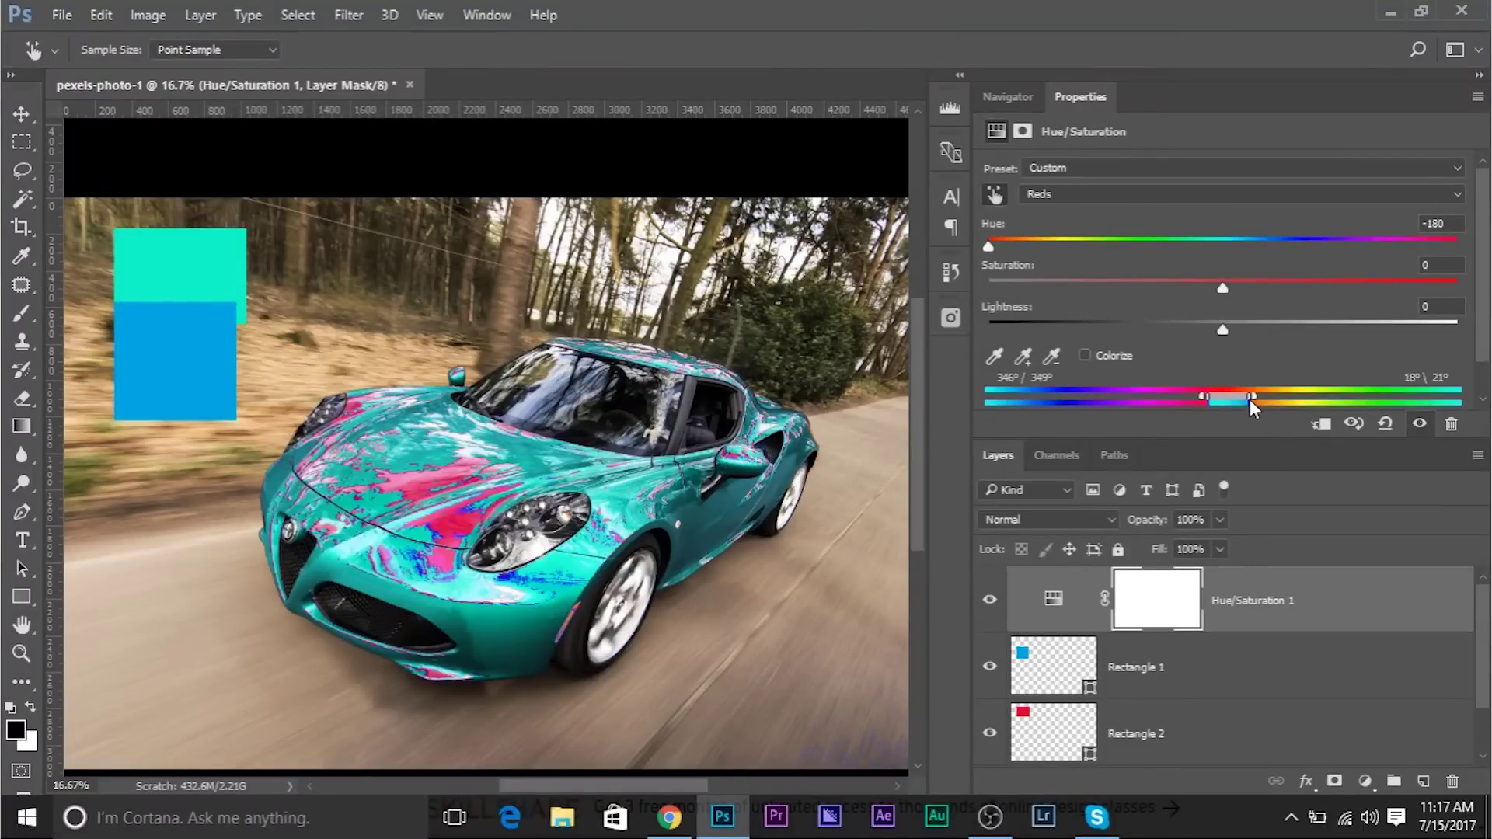
Widen the Reds range to 285°/306°–12°\23° so the car's pink patches turn teal.
mouse_move(1246, 399)
left_mouse_down()
mouse_move(1220, 393)
mouse_move(1241, 390)
left_mouse_up()
left_click_drag(1259, 395, 1254, 400)
left_click_drag(1206, 395, 1174, 396)
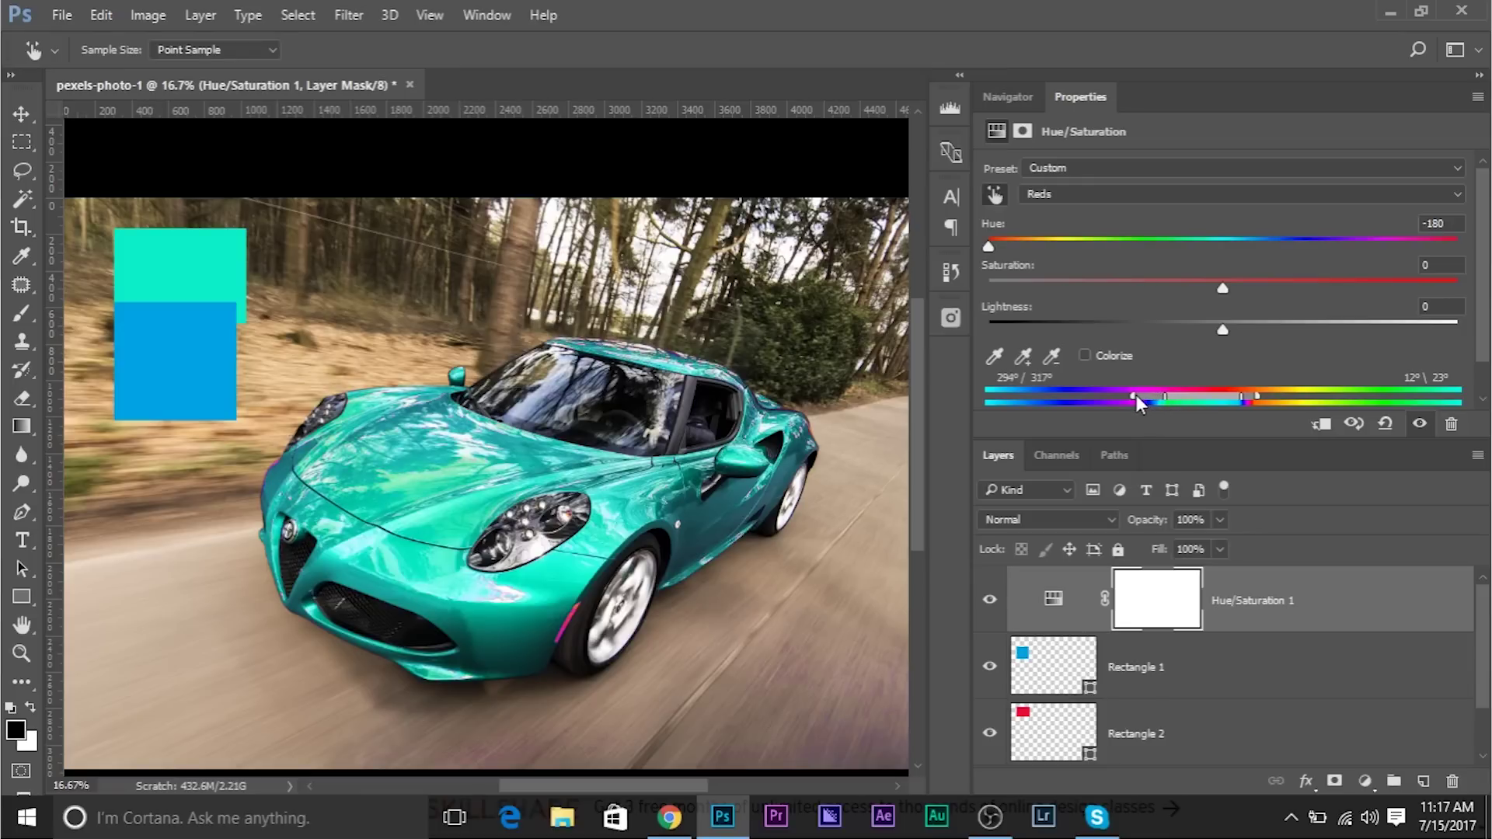
left_click_drag(1164, 395, 1125, 398)
key("ctrl+plus")
key("ctrl+plus")
key("ctrl+plus")
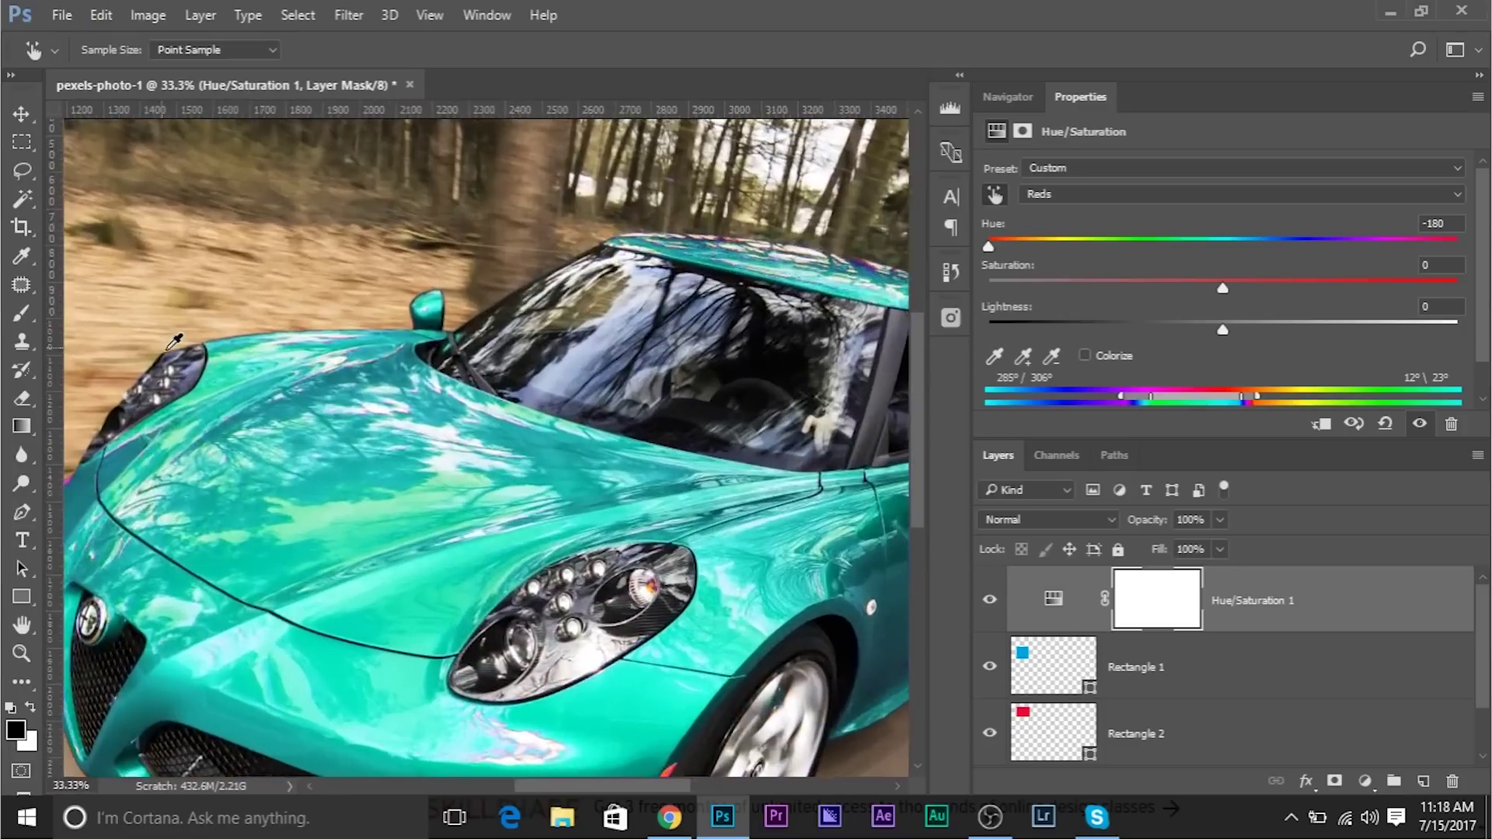
Inspect the paint up close and set the Reds range's right side to 5°\29° to spare the road.
key("ctrl+plus")
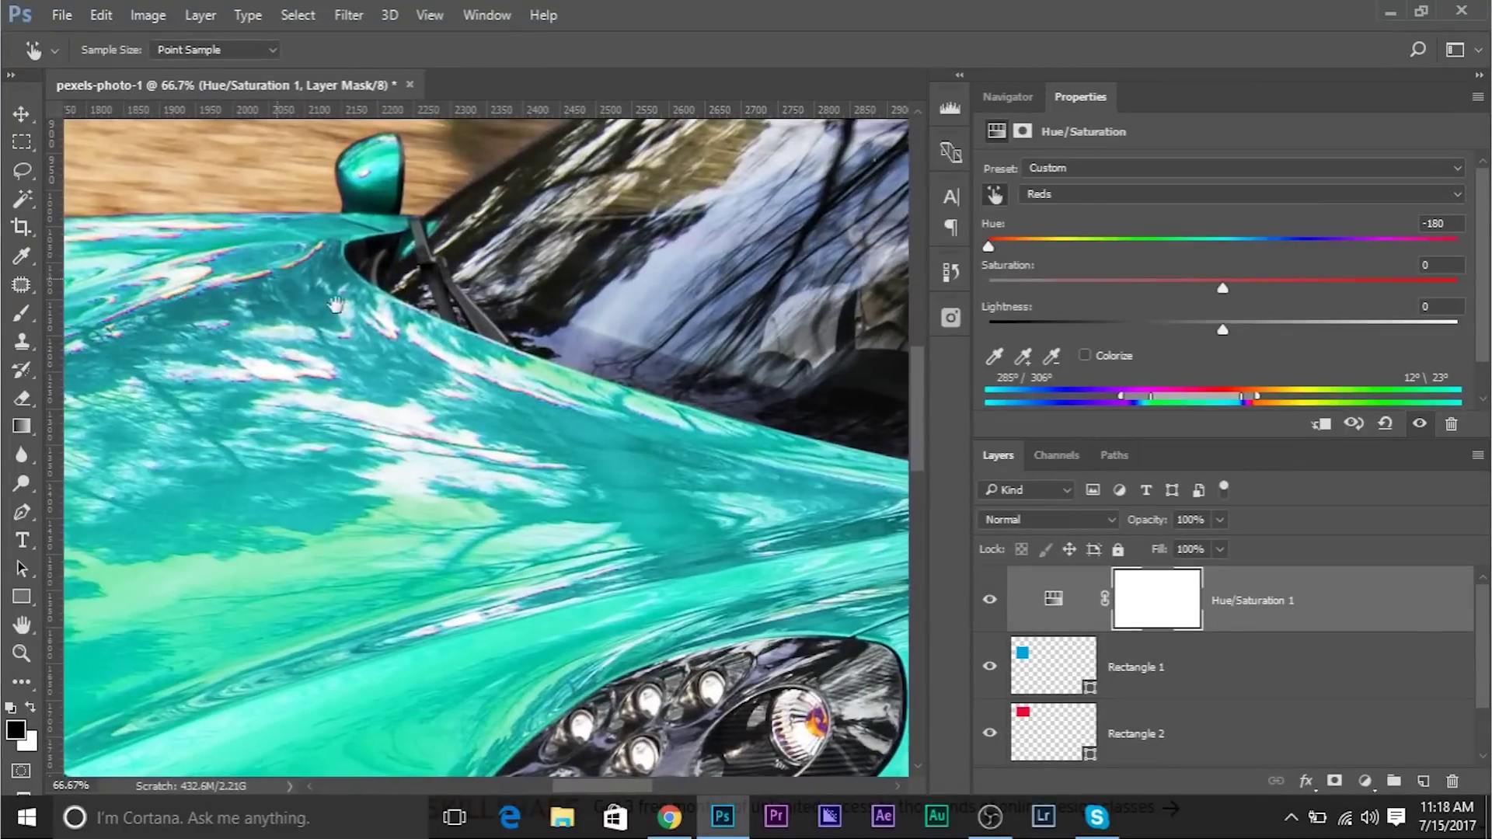
left_click_drag(156, 373, 90, 225)
scroll(307, 462, "right", 6)
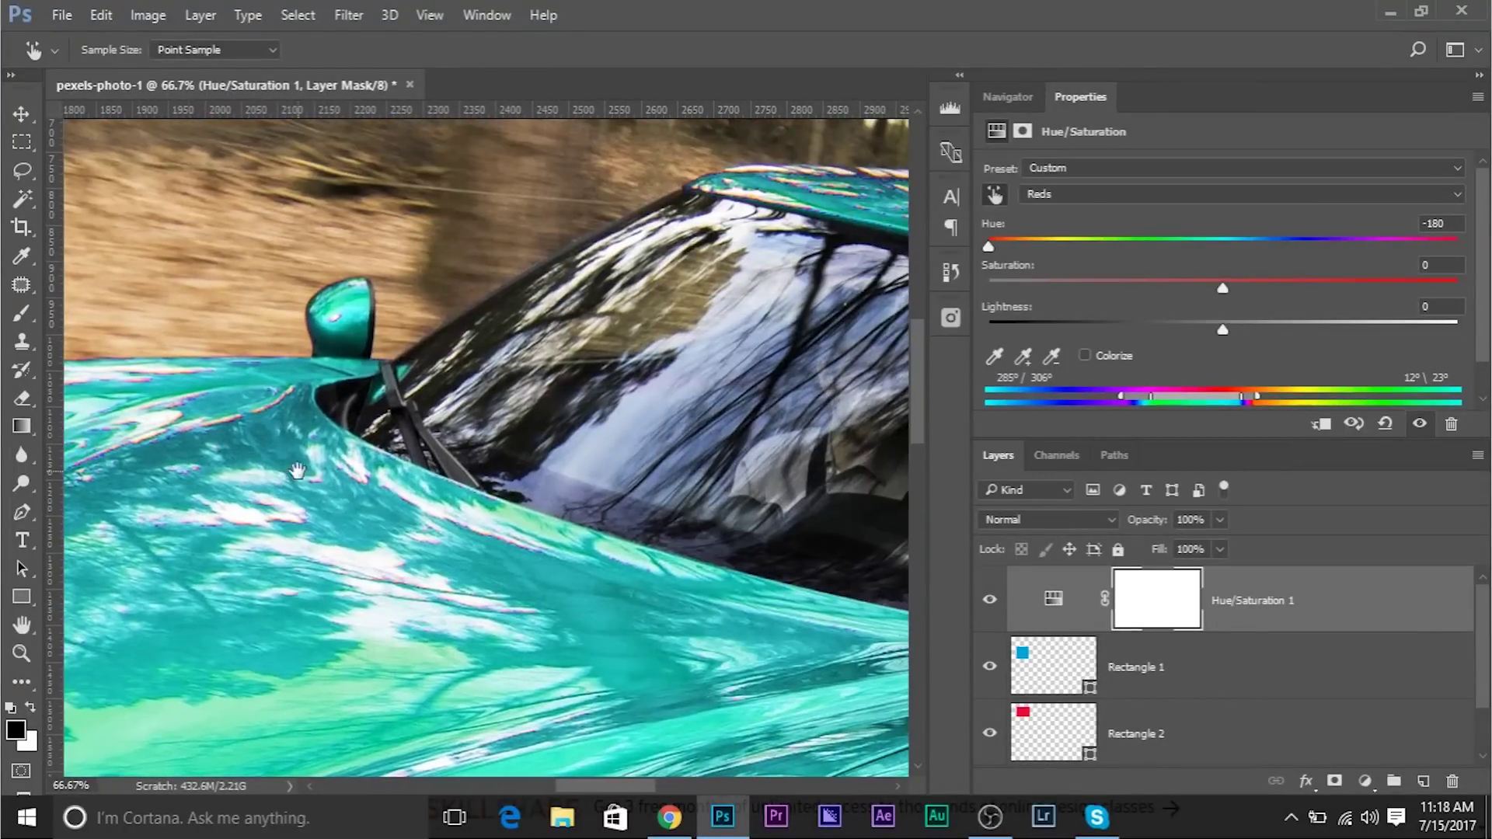
key("ctrl+plus")
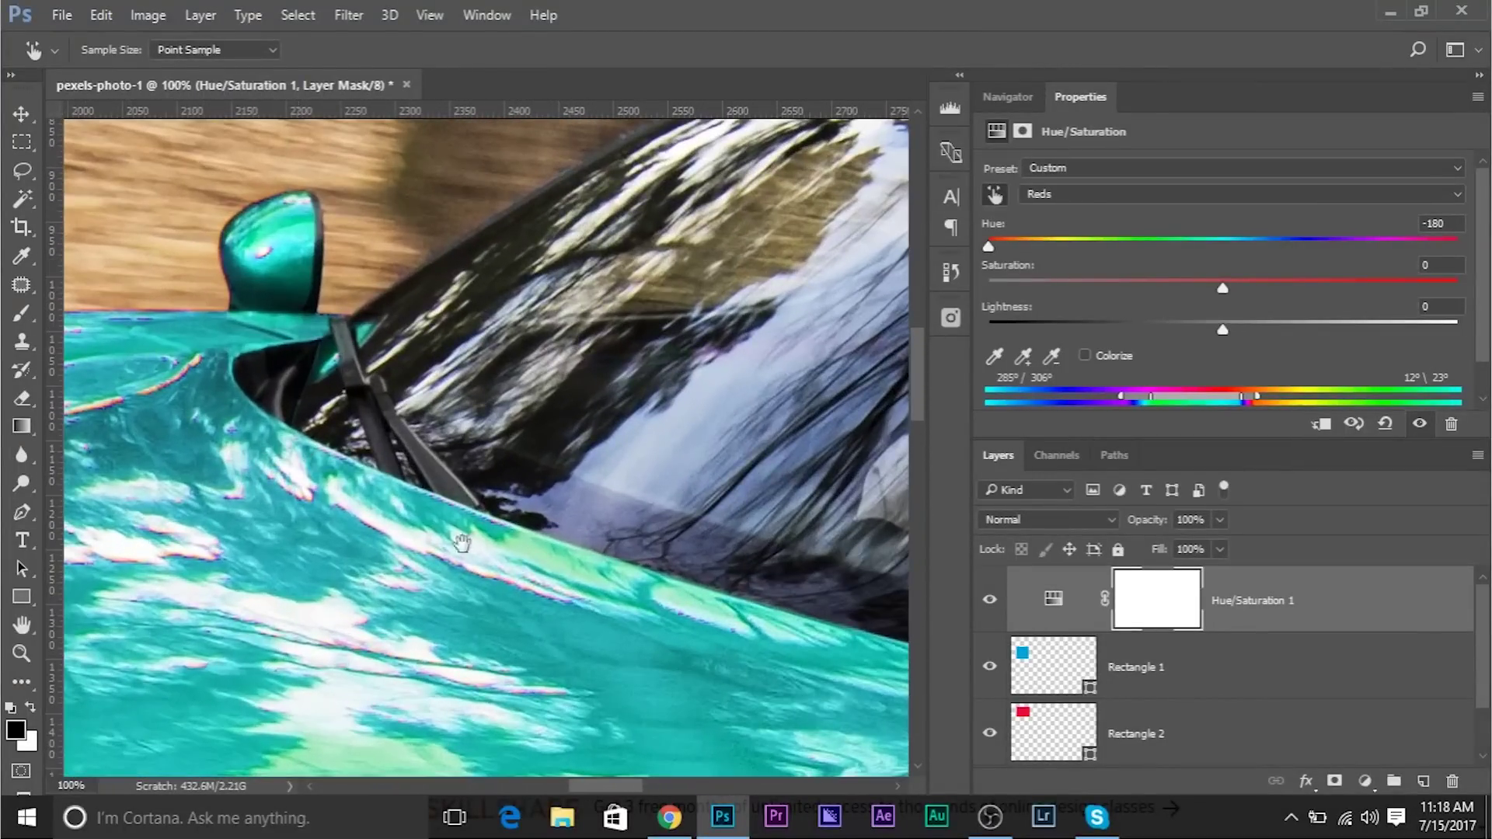
scroll(462, 544, "down", 3)
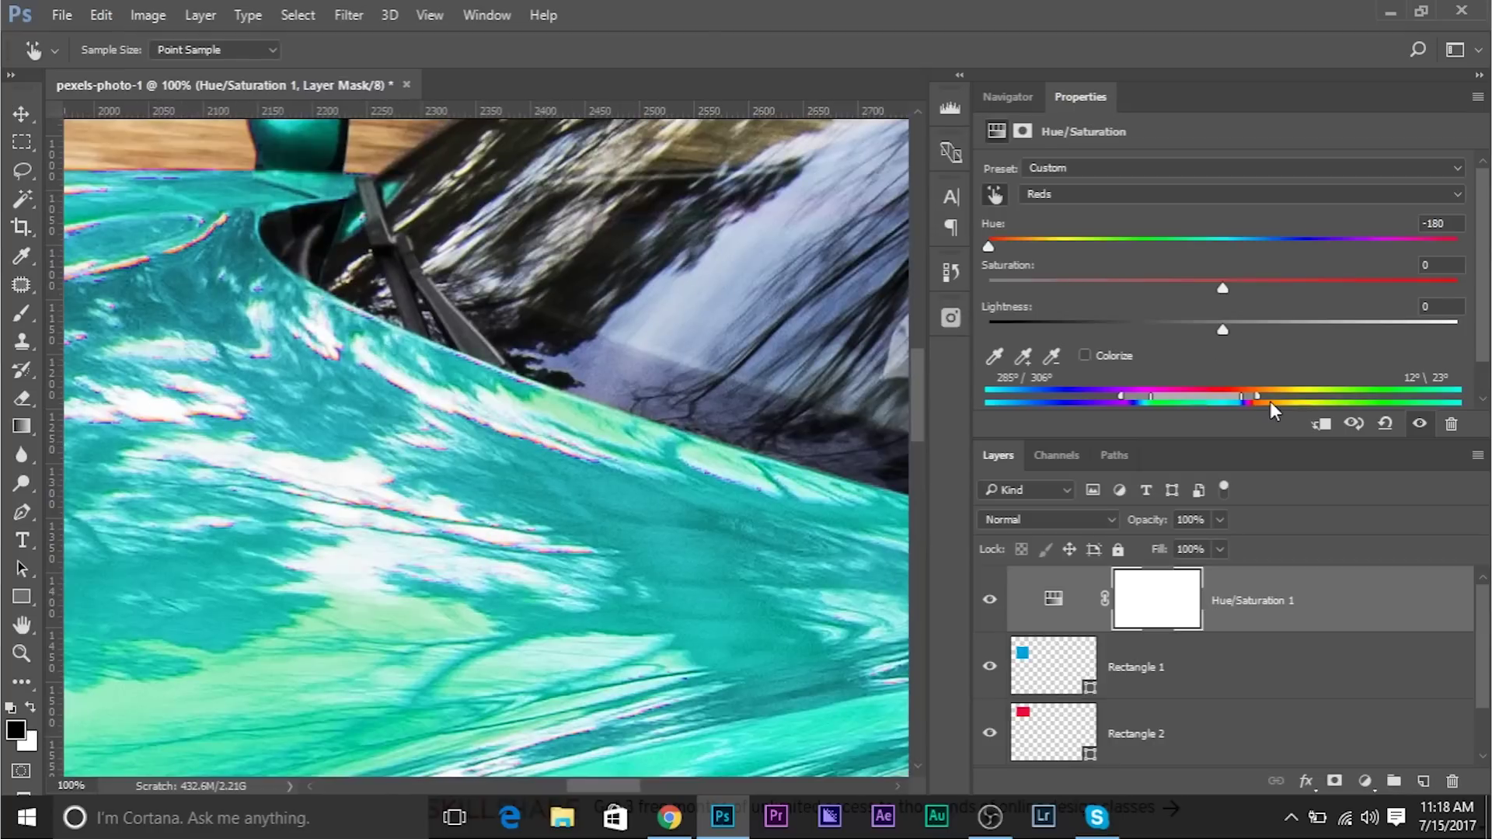
mouse_move(1238, 397)
left_mouse_down()
mouse_move(1288, 390)
mouse_move(1243, 394)
left_mouse_up()
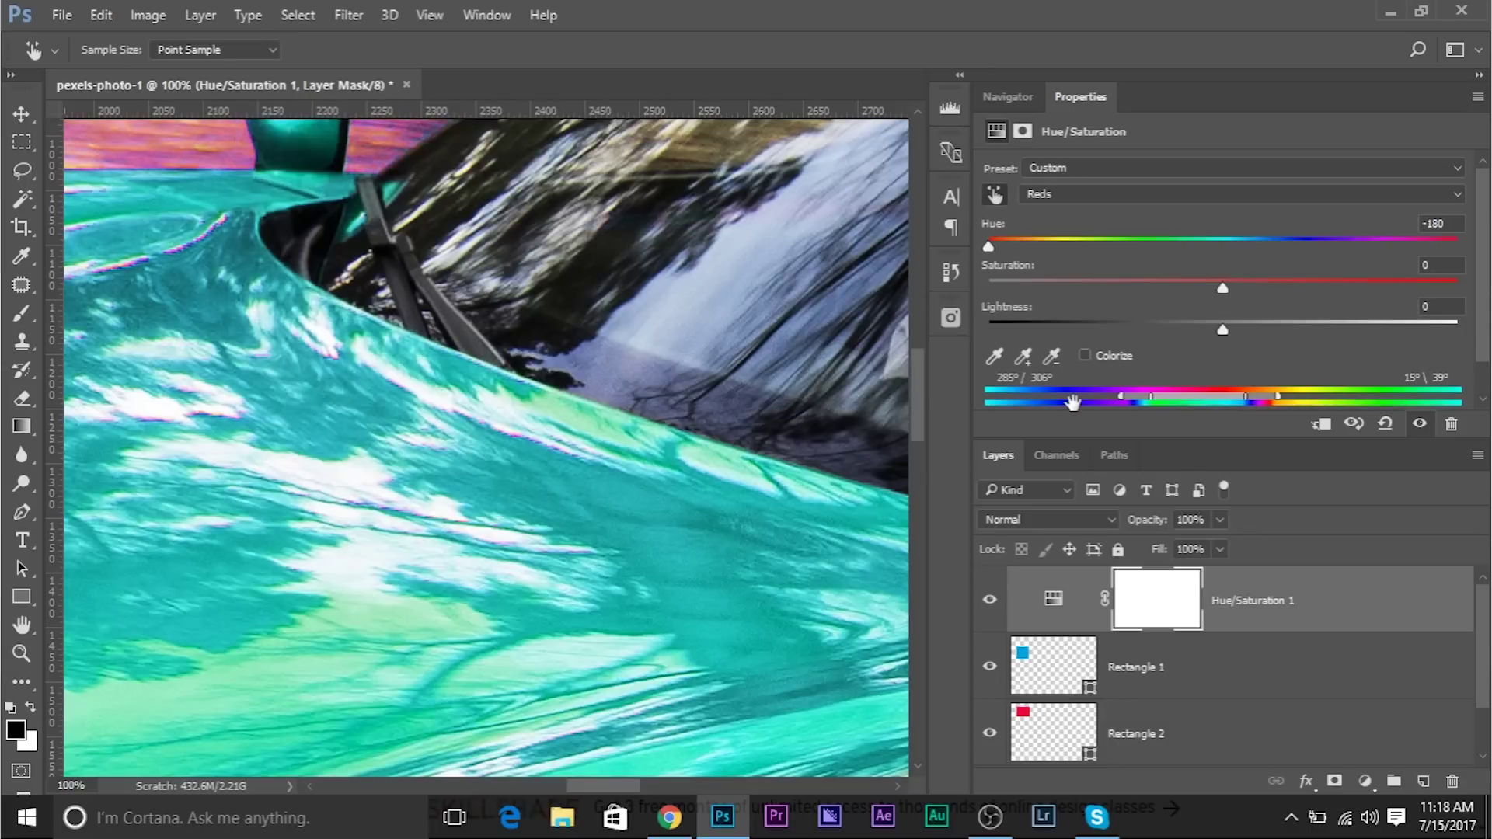
key("ctrl+minus")
key("ctrl+minus")
key("ctrl+minus")
key("ctrl+minus")
key("ctrl+minus")
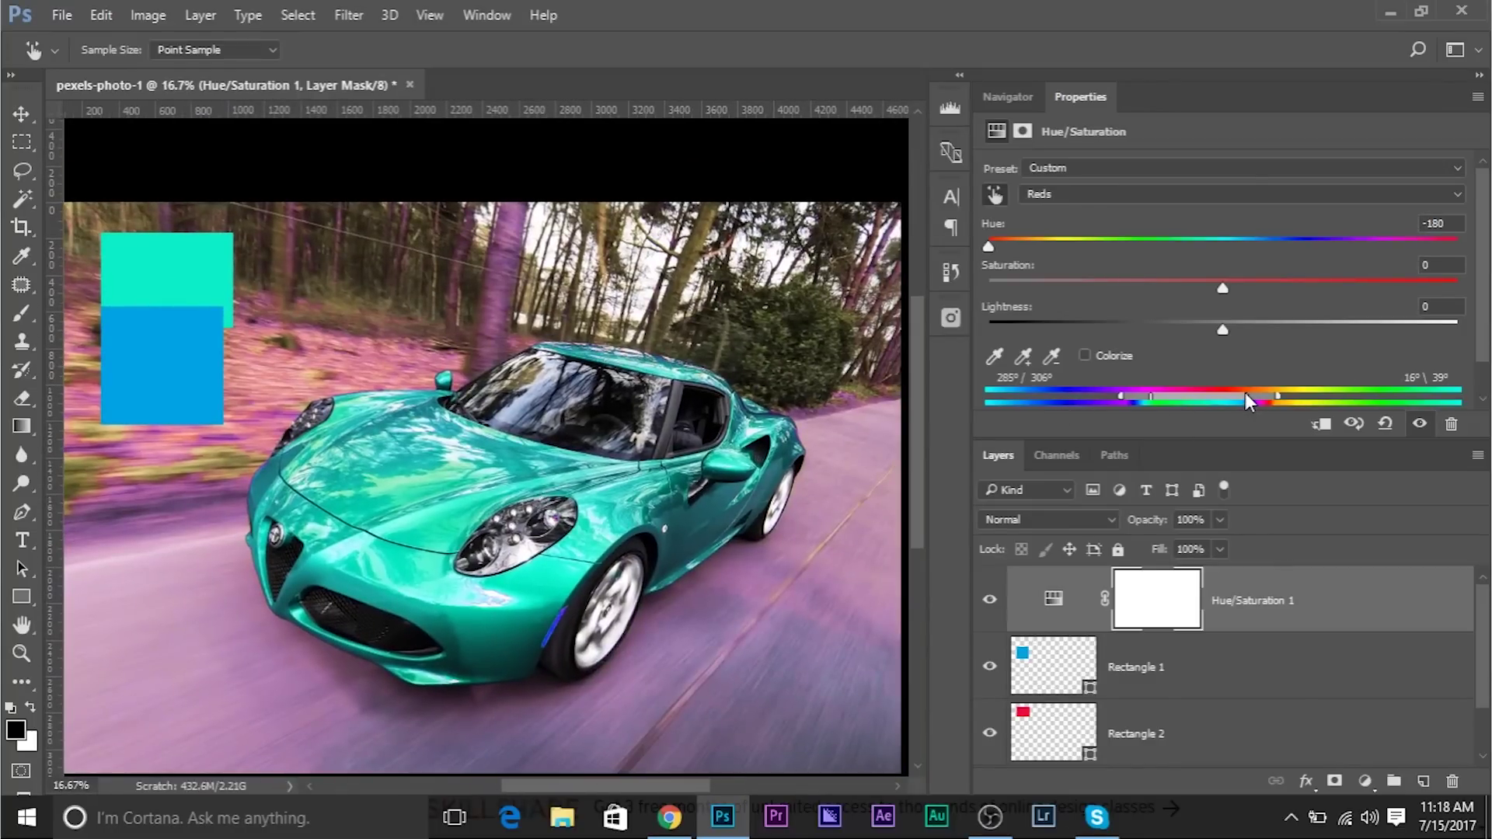
mouse_move(1247, 402)
left_mouse_down()
mouse_move(1231, 402)
mouse_move(1281, 403)
mouse_move(1264, 396)
left_mouse_up()
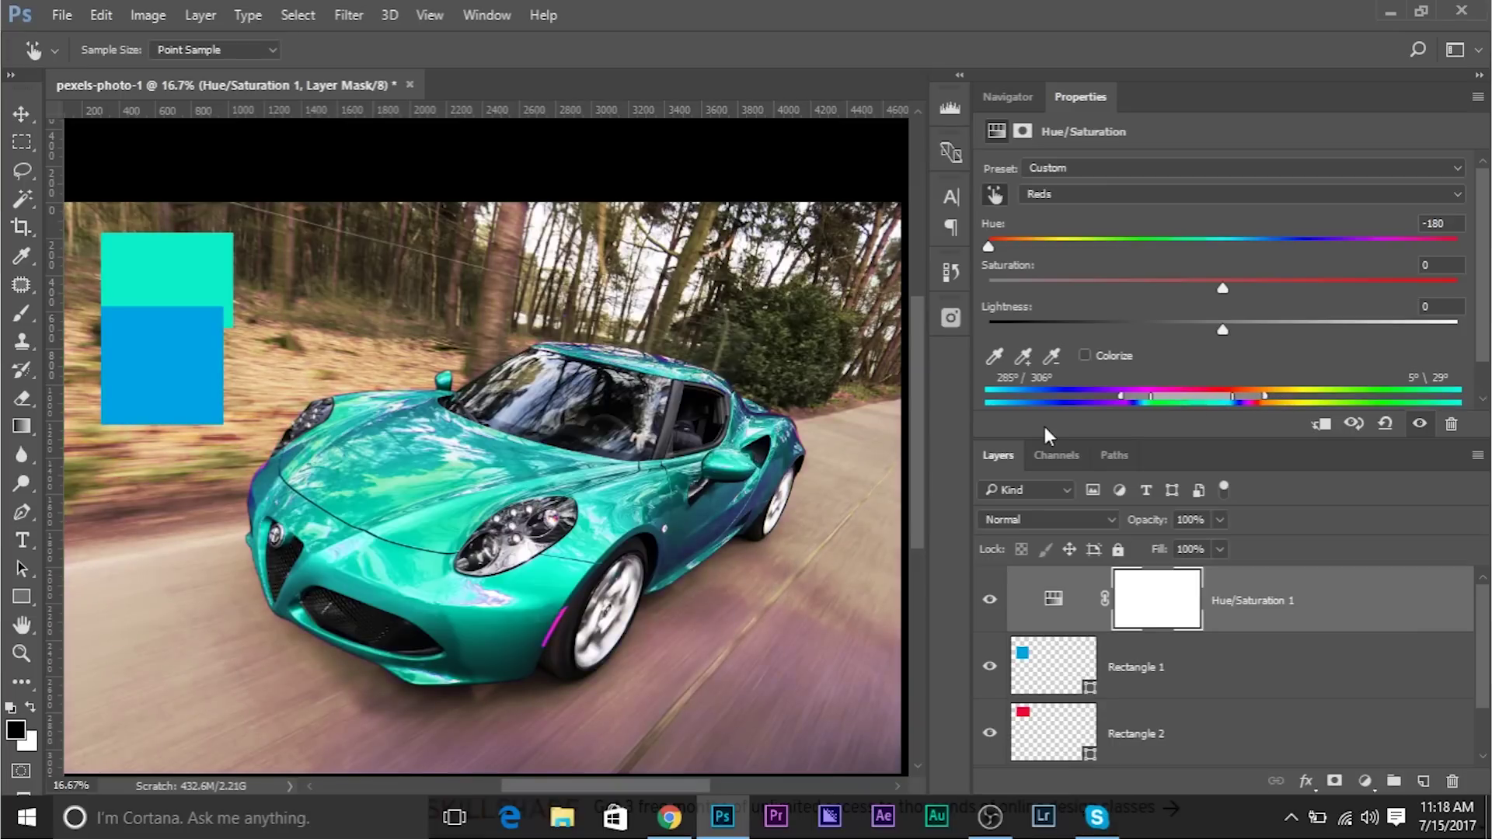
key("ctrl+plus")
key("ctrl+plus")
key("ctrl+plus")
key("ctrl+plus")
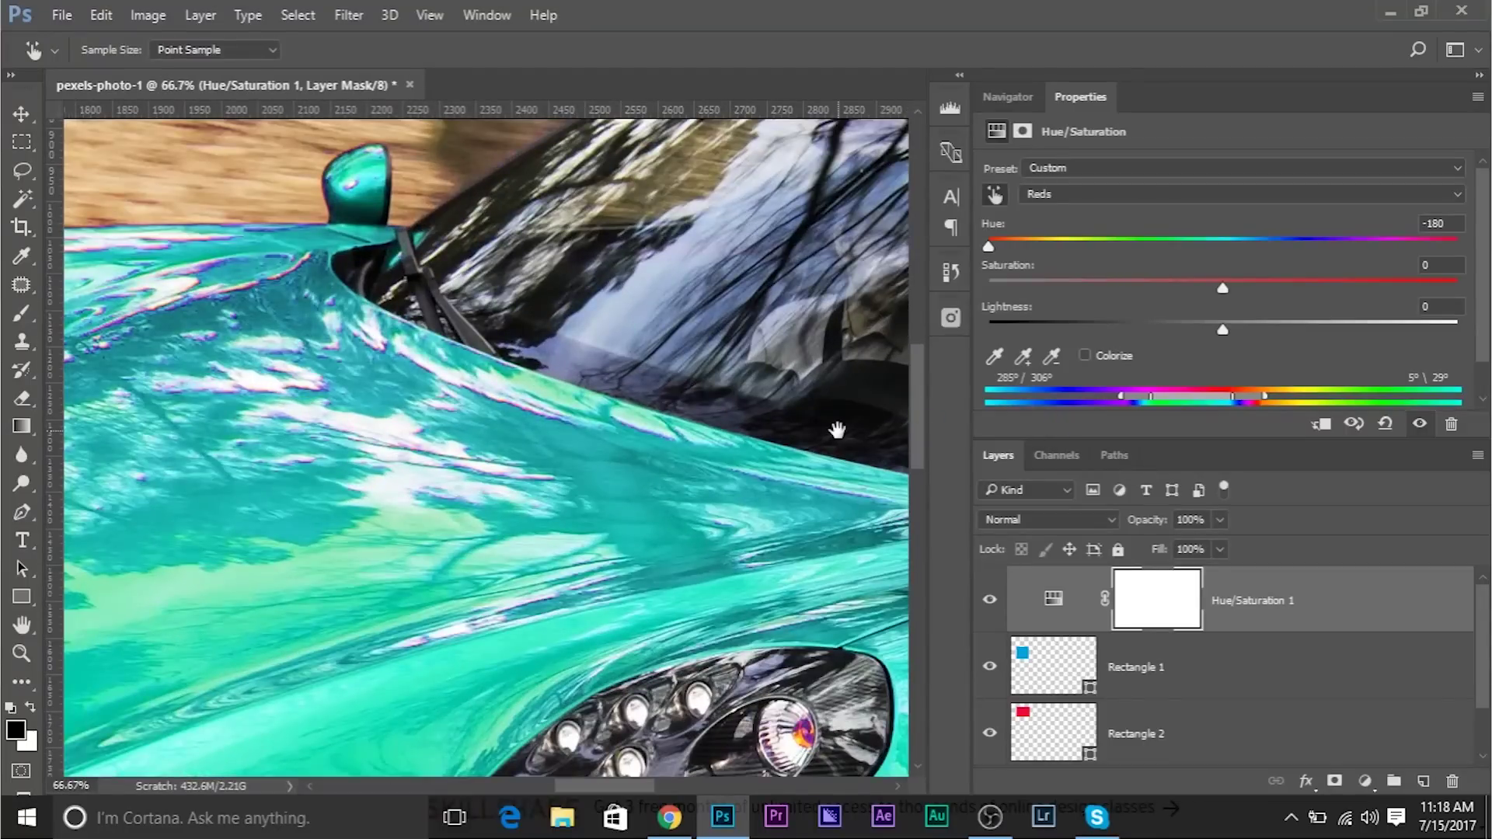
Shift the Reds hue to -149 so the top square matches the brand-blue reference square.
scroll(837, 429, "left", 10)
left_click_drag(334, 464, 679, 546)
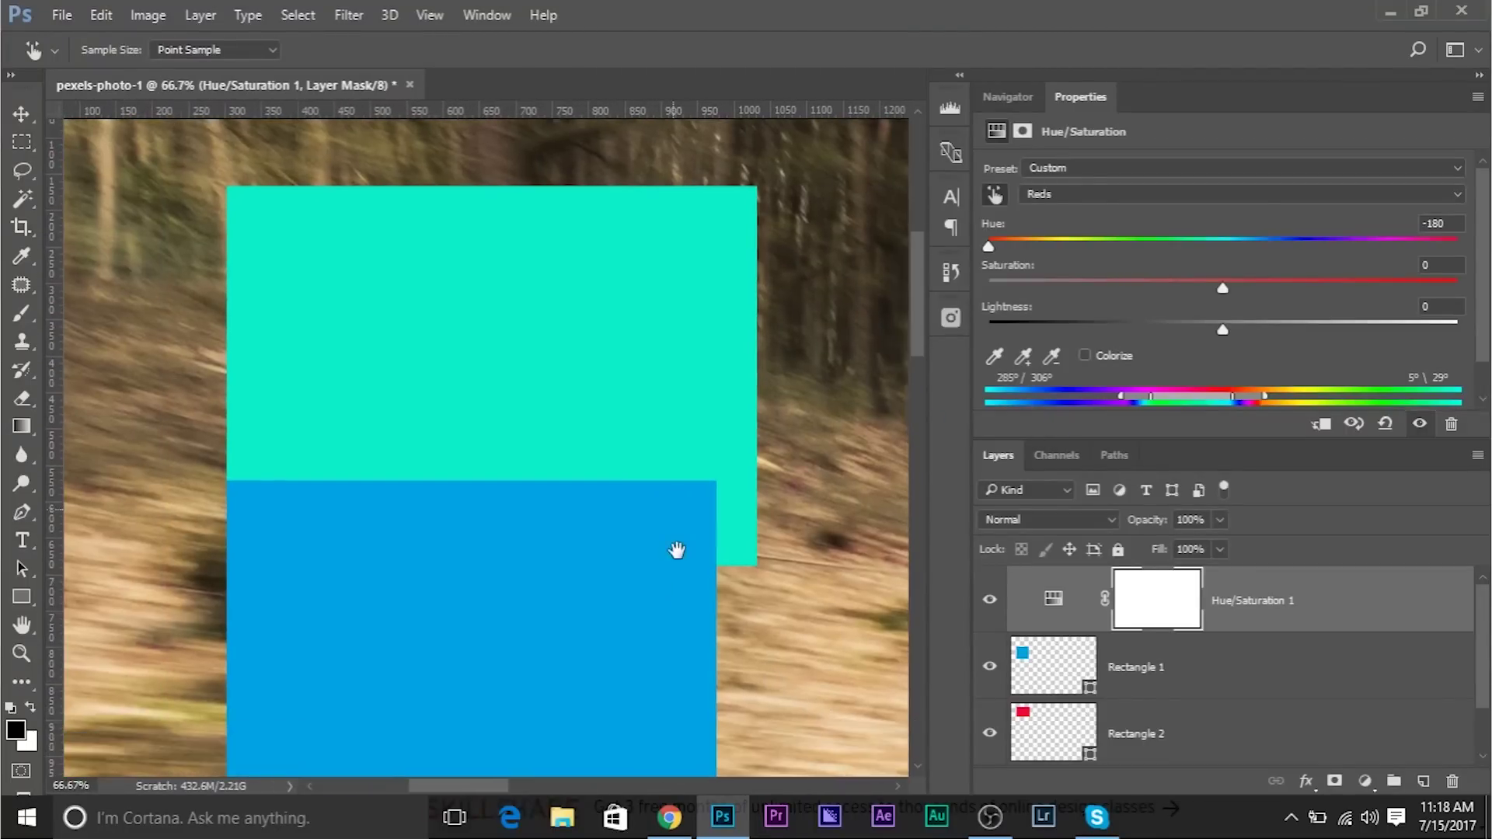
mouse_move(988, 246)
left_mouse_down()
mouse_move(1237, 246)
mouse_move(1083, 246)
mouse_move(1098, 239)
mouse_move(972, 223)
mouse_move(1010, 230)
left_mouse_up()
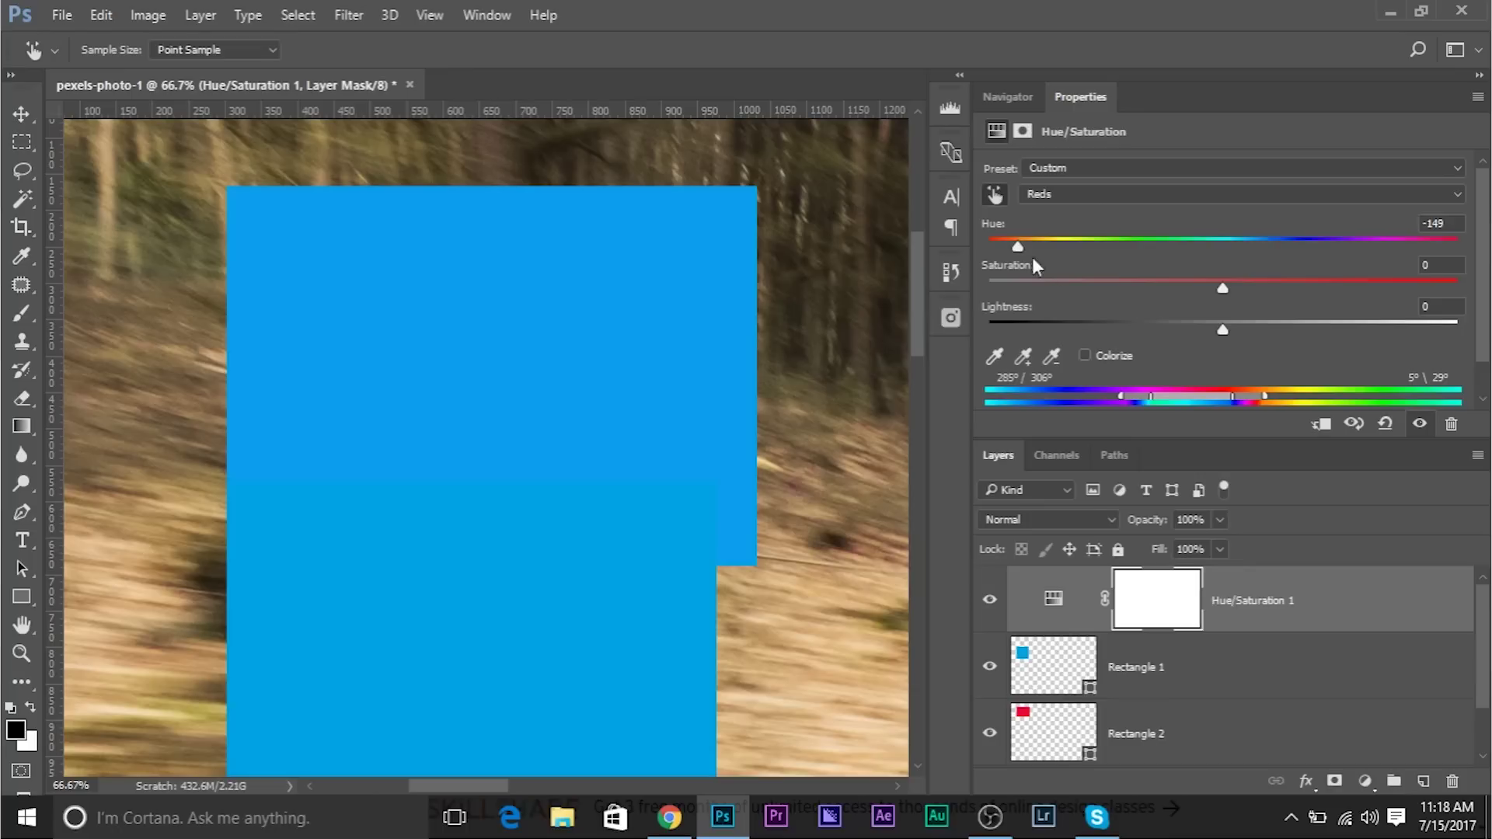
Fine-tune saturation and lightness slightly to match the brand blue, then hide the Rectangle 1 swatch.
mouse_move(1218, 289)
left_mouse_down()
mouse_move(1136, 289)
mouse_move(1224, 290)
left_mouse_up()
mouse_move(1220, 328)
left_mouse_down()
mouse_move(1255, 323)
mouse_move(1205, 328)
mouse_move(1225, 326)
left_mouse_up()
key("ctrl+minus")
key("ctrl+minus")
key("ctrl+minus")
key("ctrl+minus")
key("ctrl+minus")
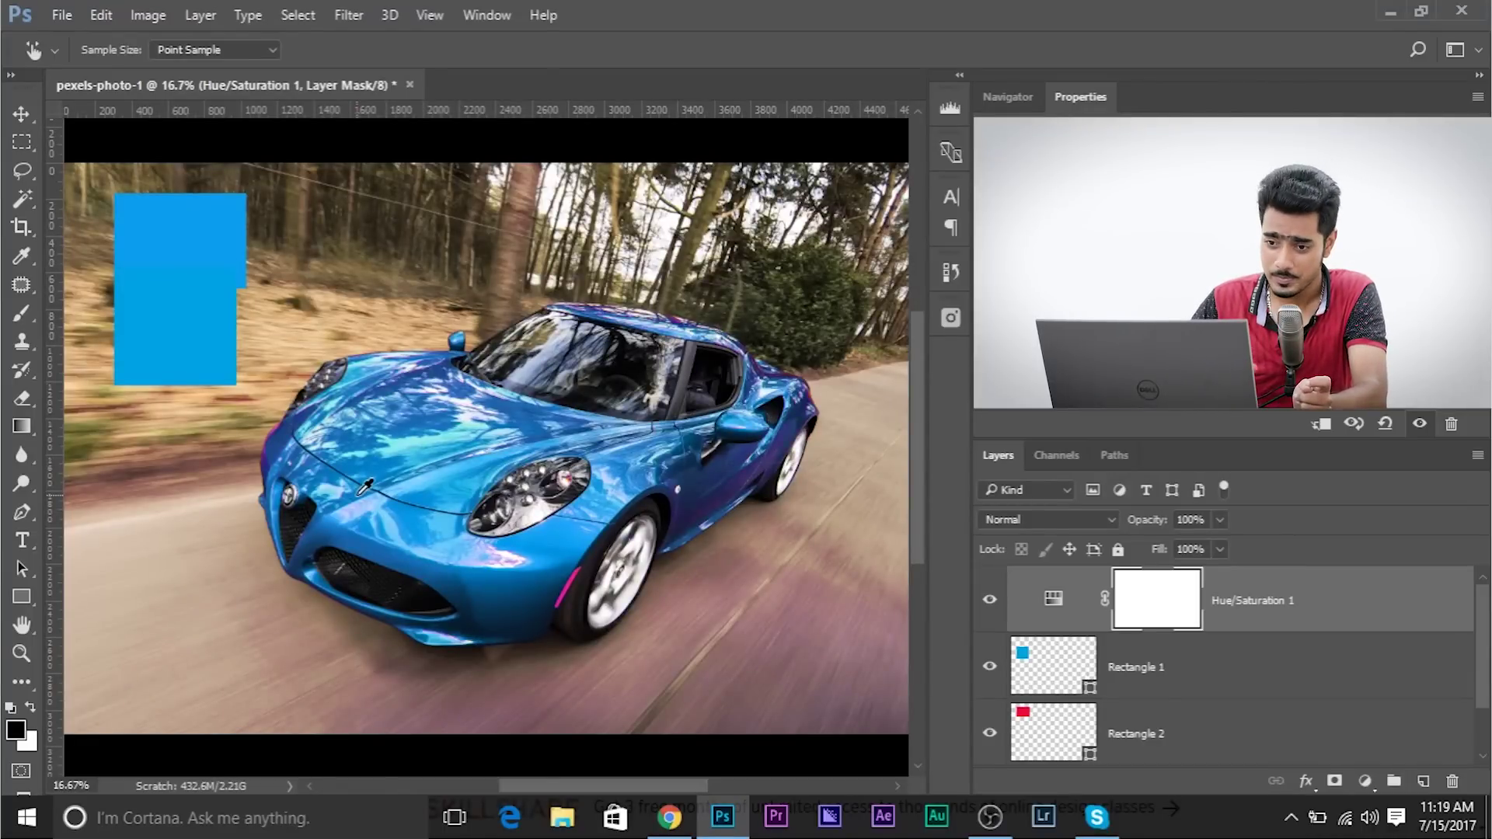
left_click(990, 666)
Hide the Rectangle 2 swatch and set the Brush tool to about 402 px.
left_click(991, 753)
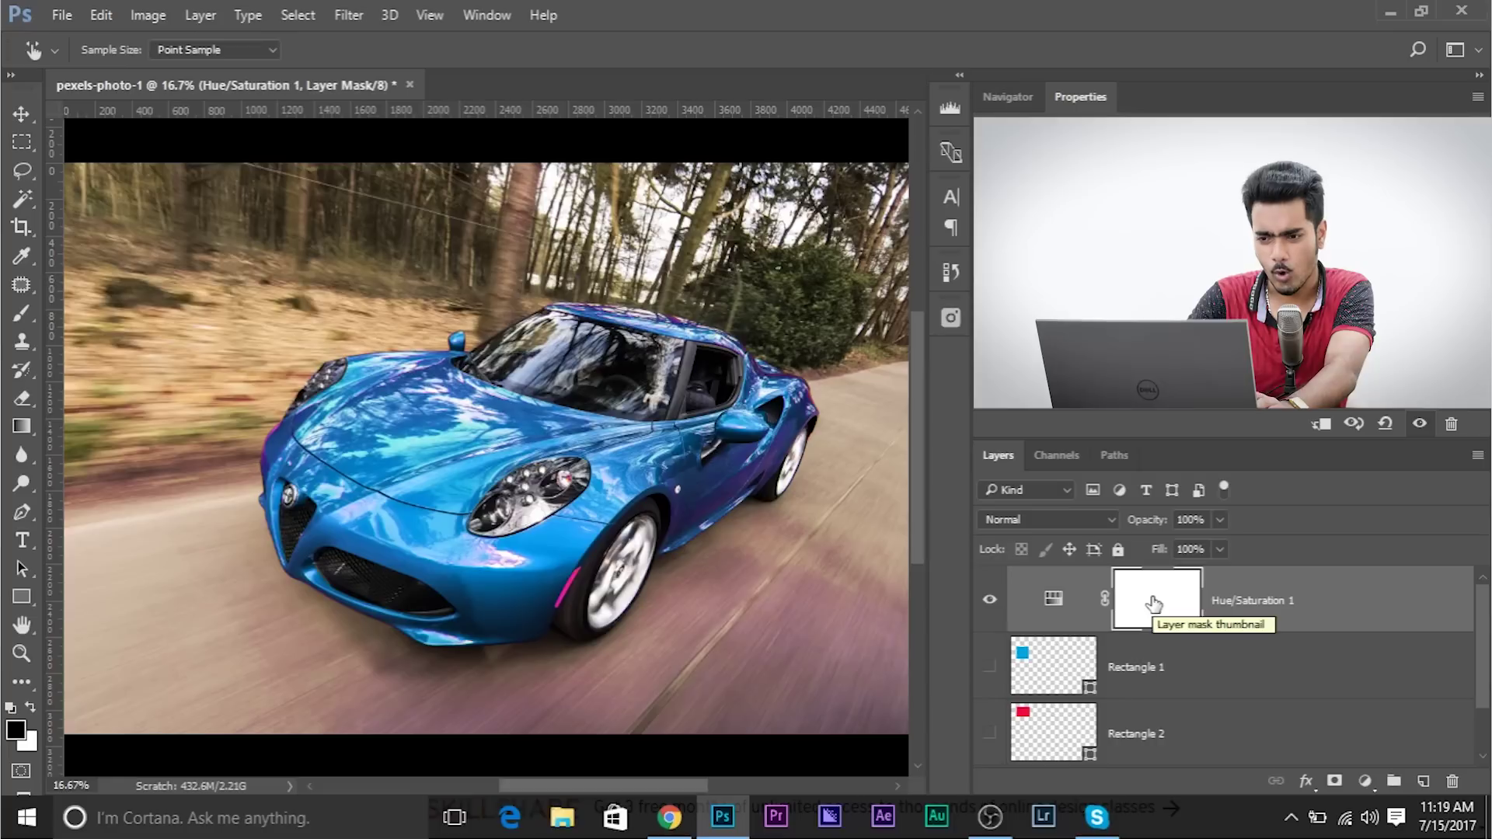
left_click(21, 313)
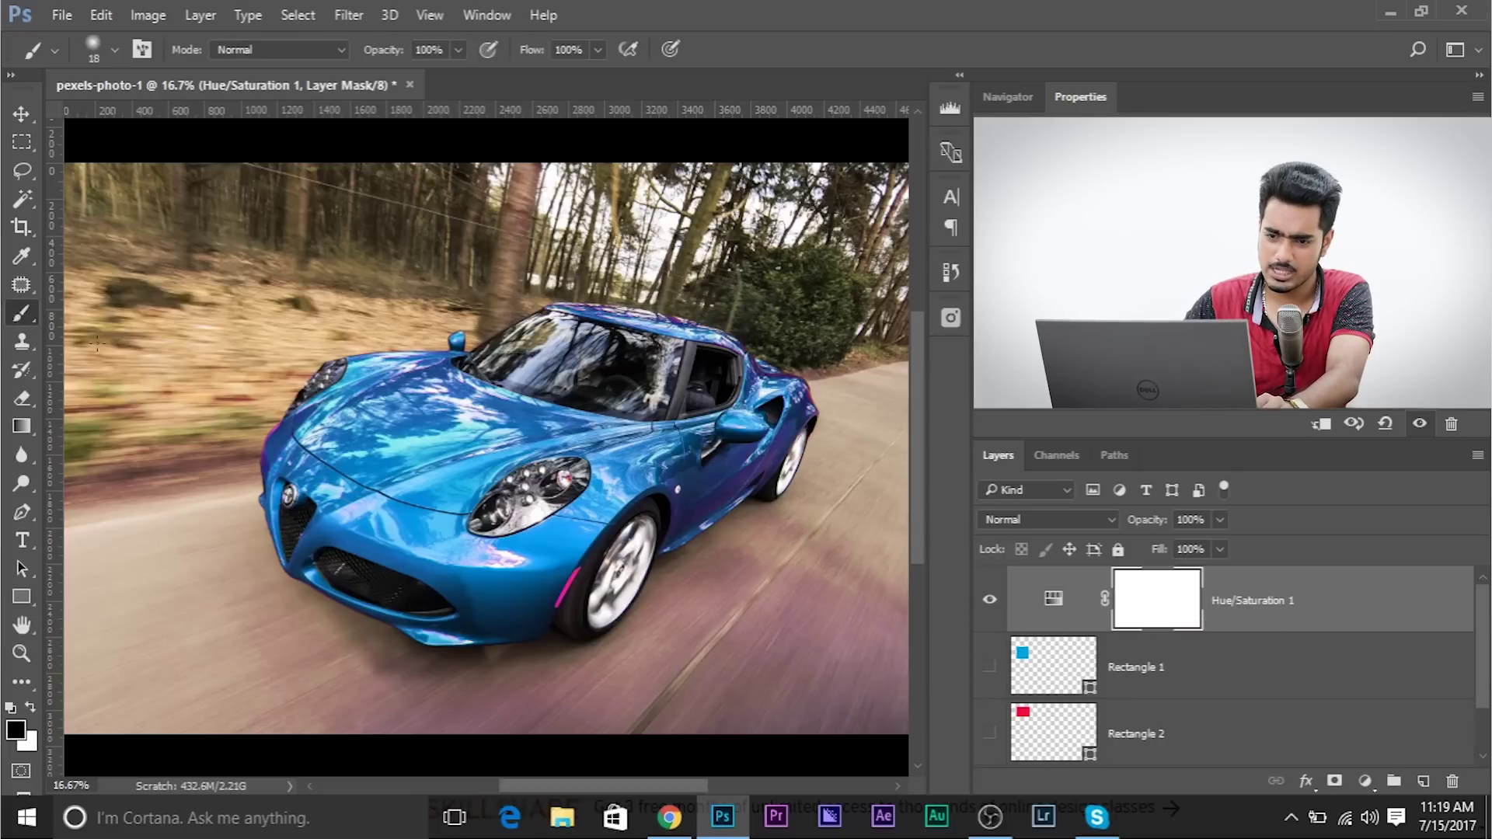
right_click(265, 572, "alt")
left_click_drag(217, 626, 257, 623)
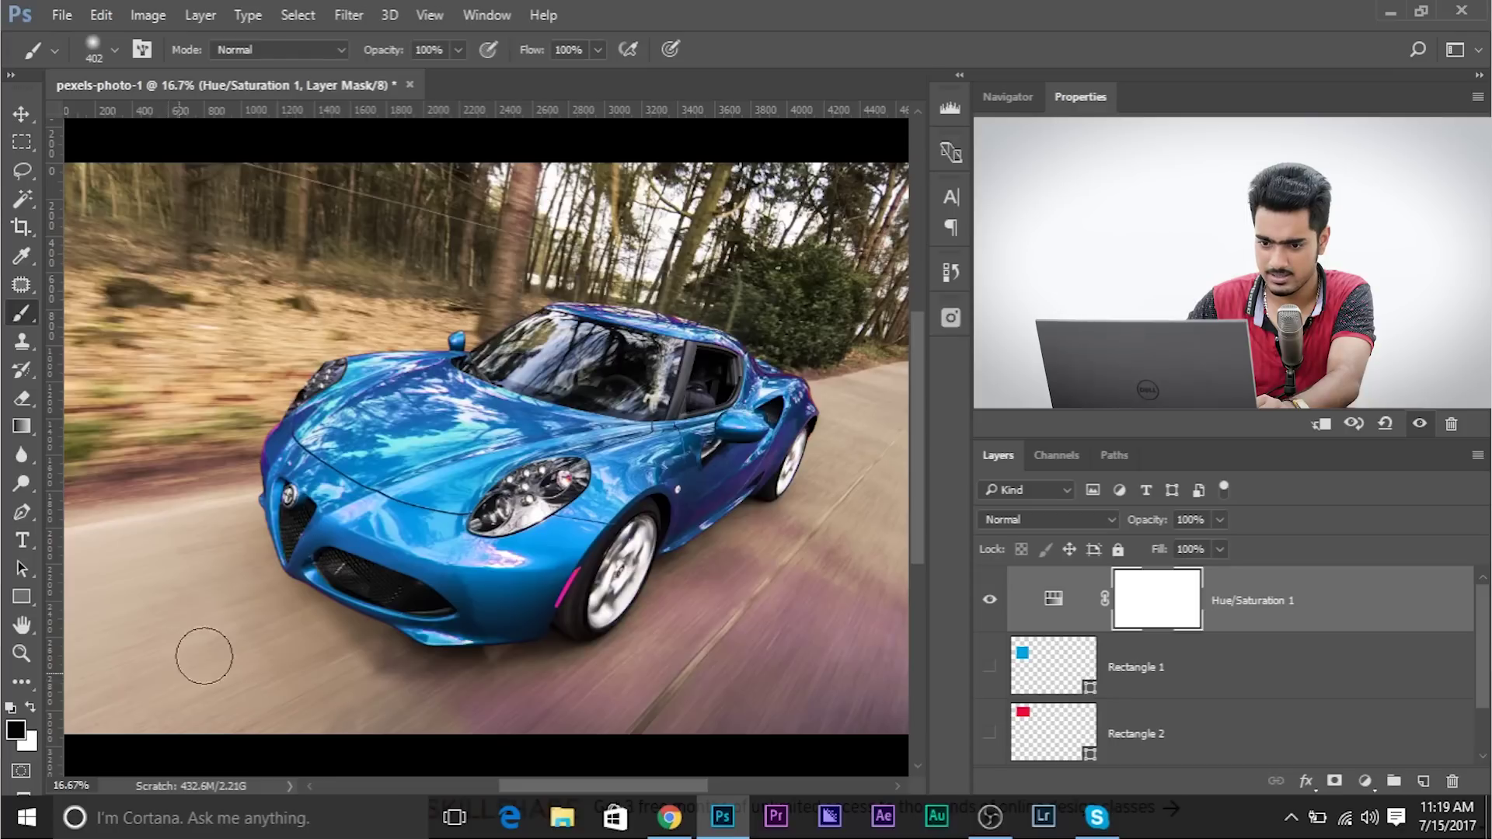
Invert the adjustment mask to black and paint white over the car's hood to restore the blue.
left_click_drag(365, 707, 573, 747)
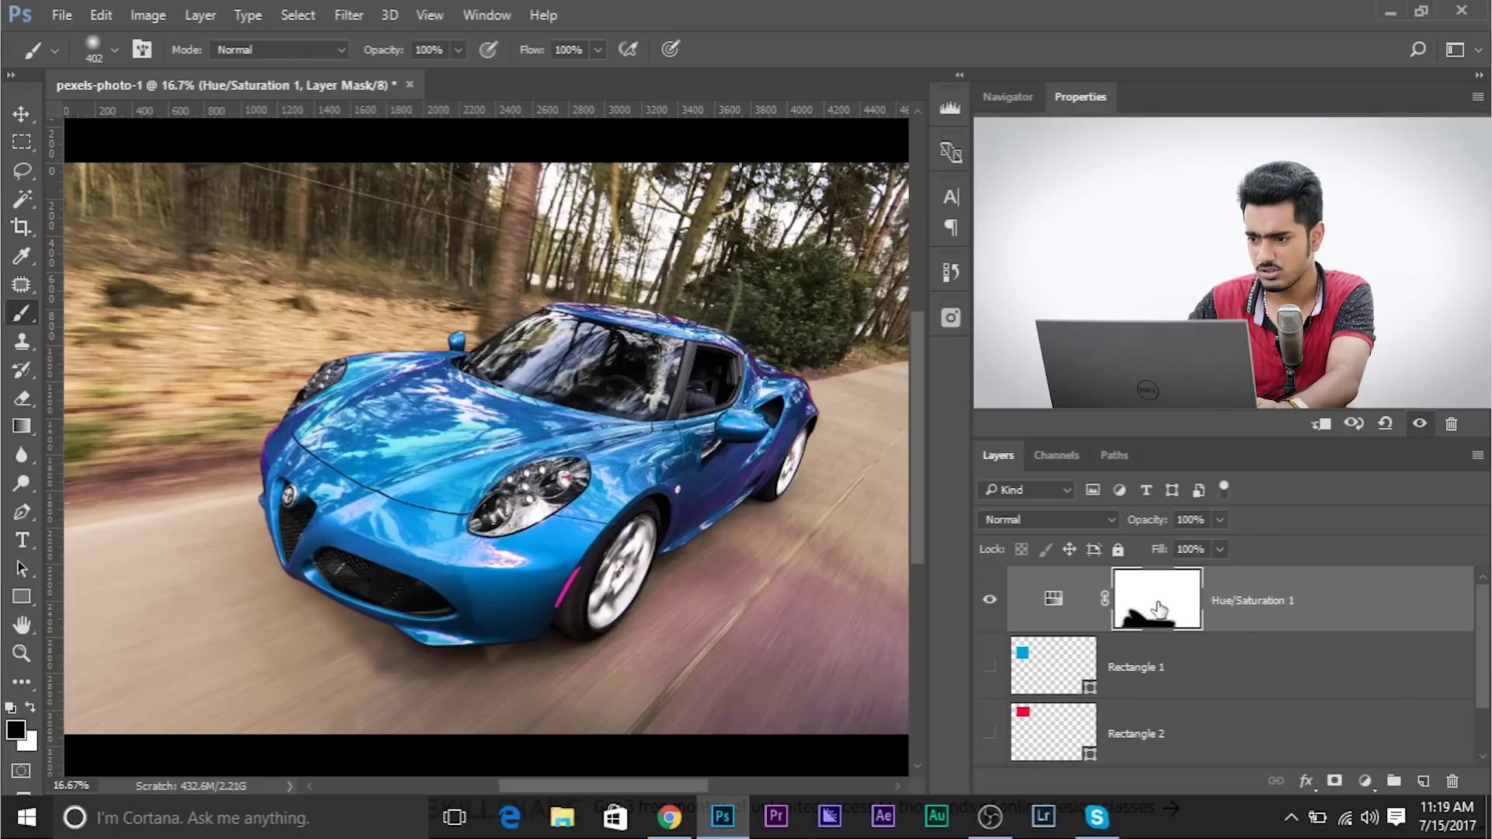
key("ctrl+z")
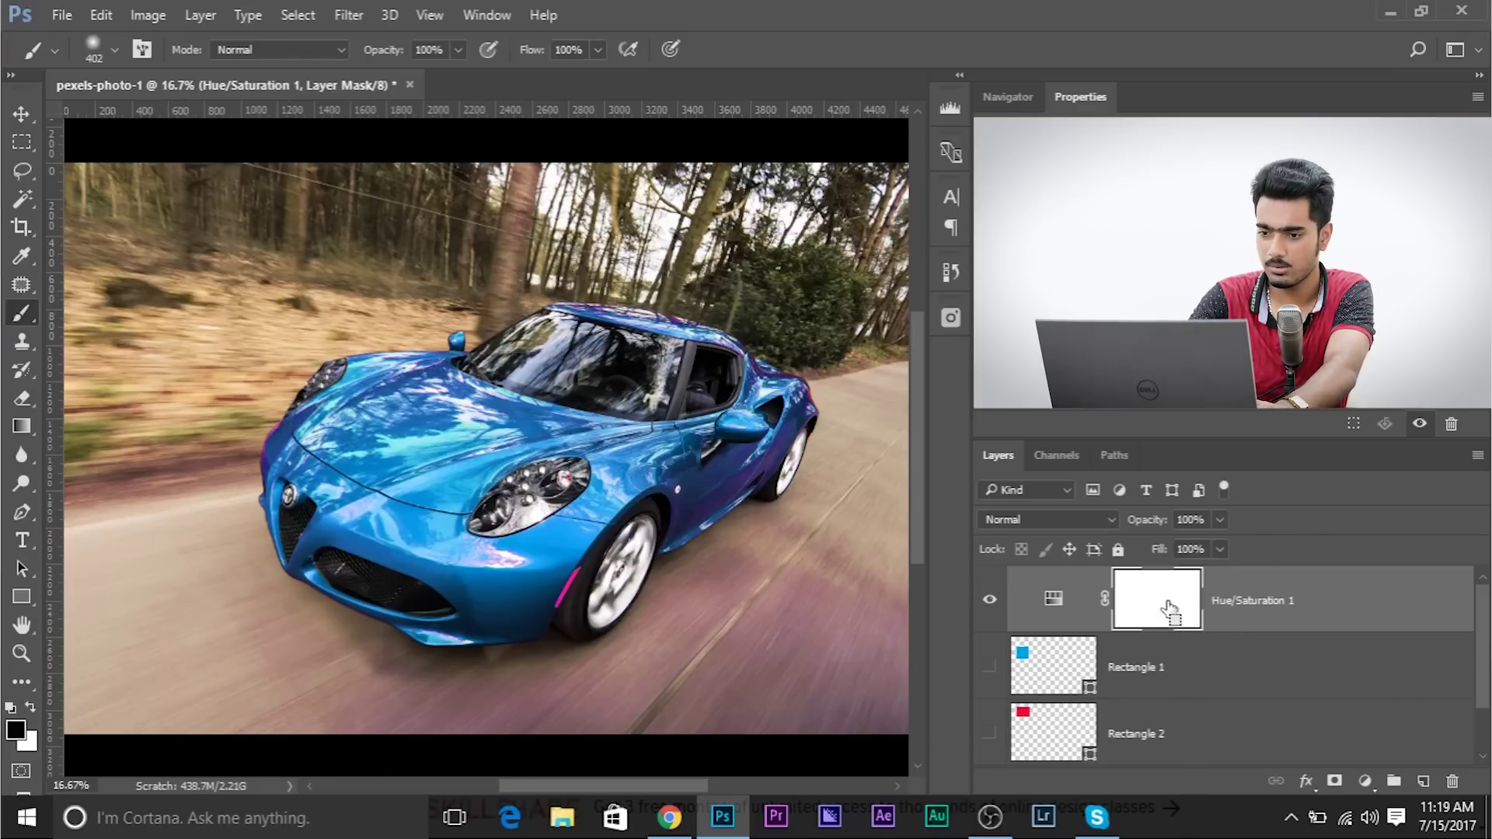
key("ctrl+i")
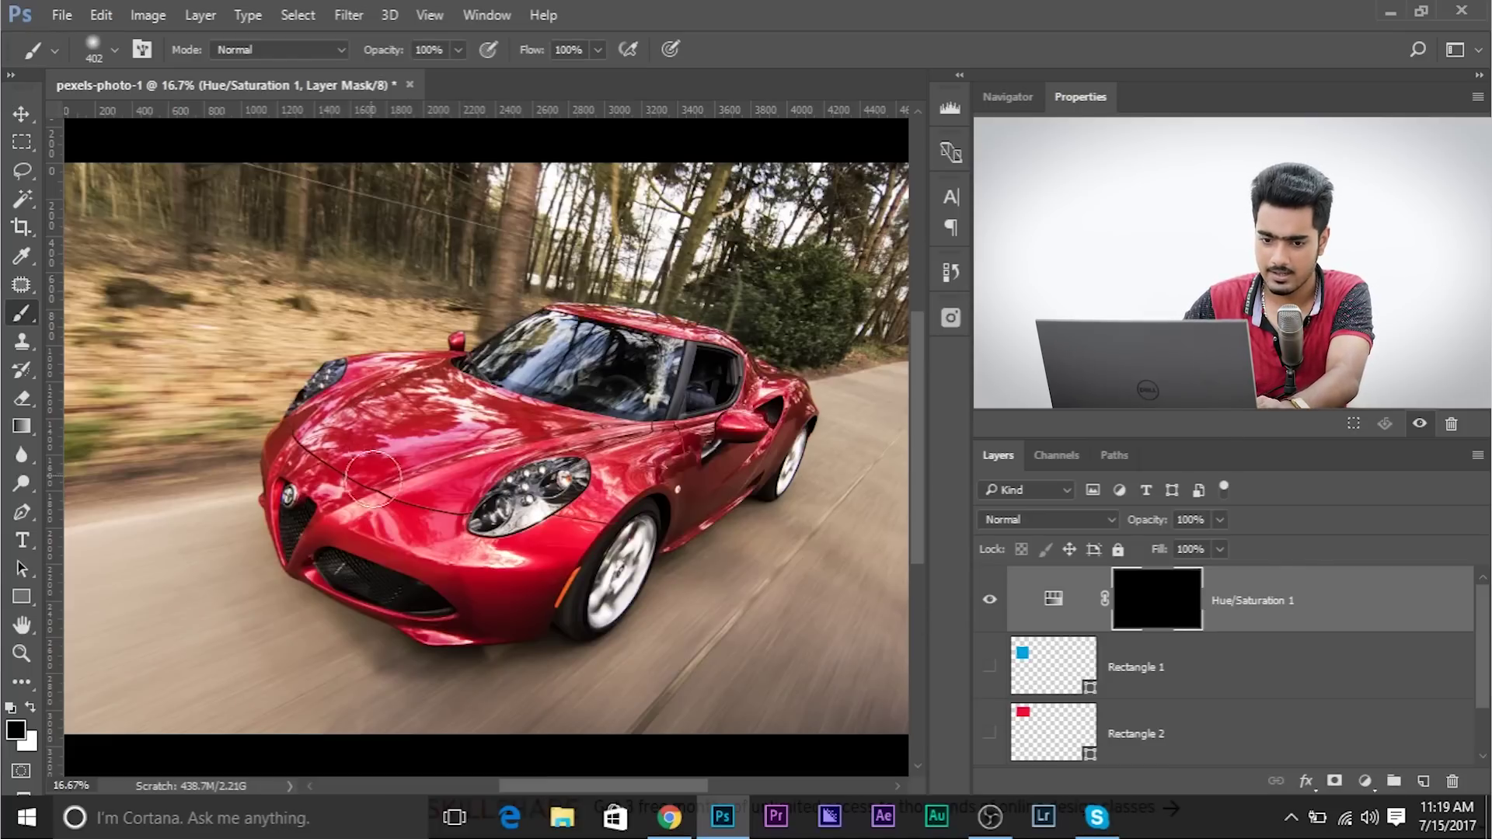
key("x")
mouse_move(376, 415)
left_mouse_down()
mouse_move(371, 460)
mouse_move(412, 423)
mouse_move(490, 423)
mouse_move(567, 435)
mouse_move(634, 473)
mouse_move(540, 559)
mouse_move(610, 501)
mouse_move(698, 467)
mouse_move(695, 486)
mouse_move(765, 416)
mouse_move(746, 357)
mouse_move(666, 346)
mouse_move(614, 315)
mouse_move(400, 392)
mouse_move(326, 388)
mouse_move(291, 458)
mouse_move(303, 529)
mouse_move(458, 524)
mouse_move(482, 490)
mouse_move(490, 591)
mouse_move(371, 553)
left_mouse_up()
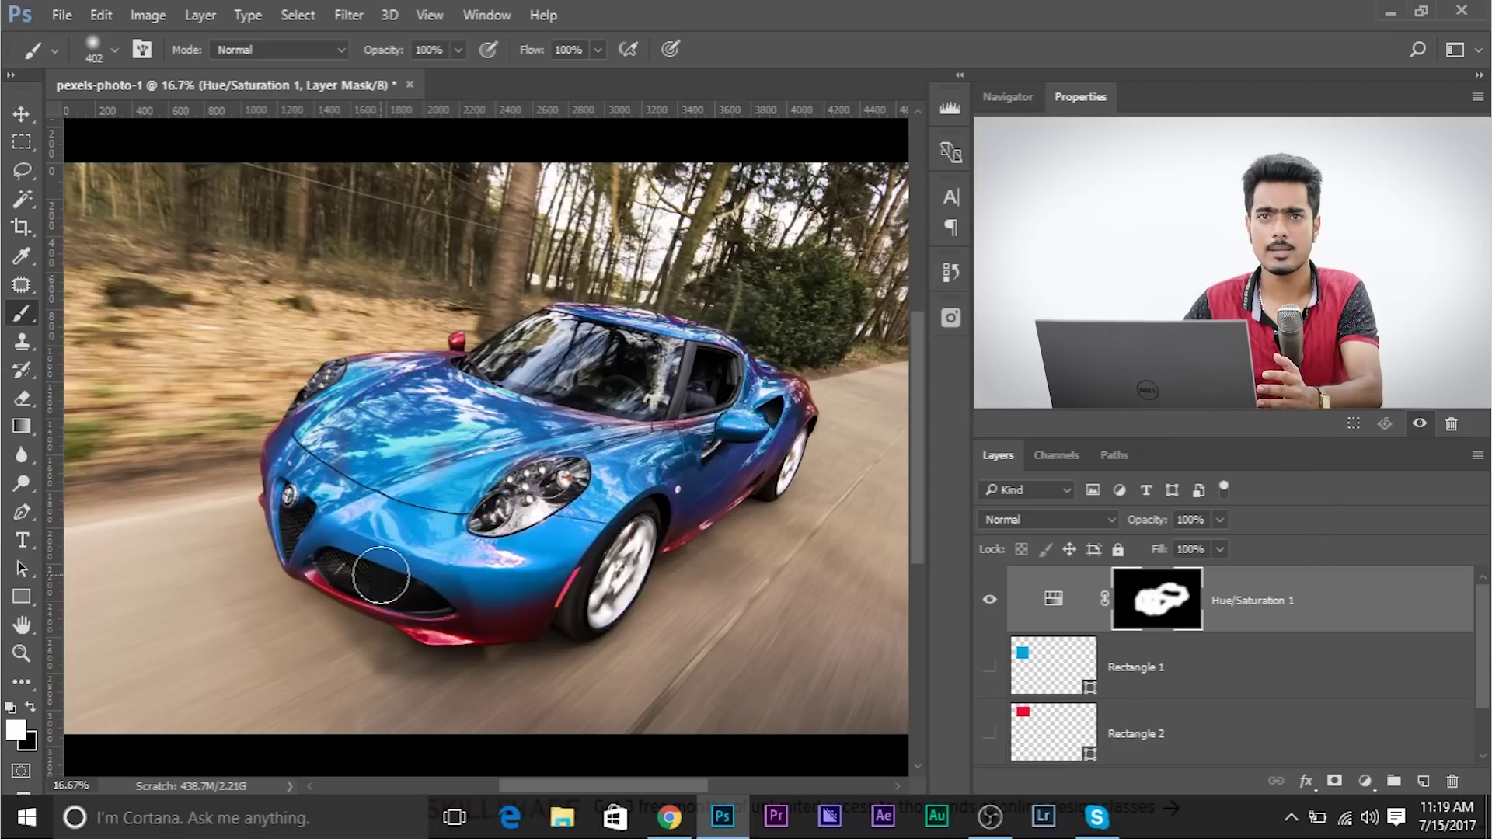